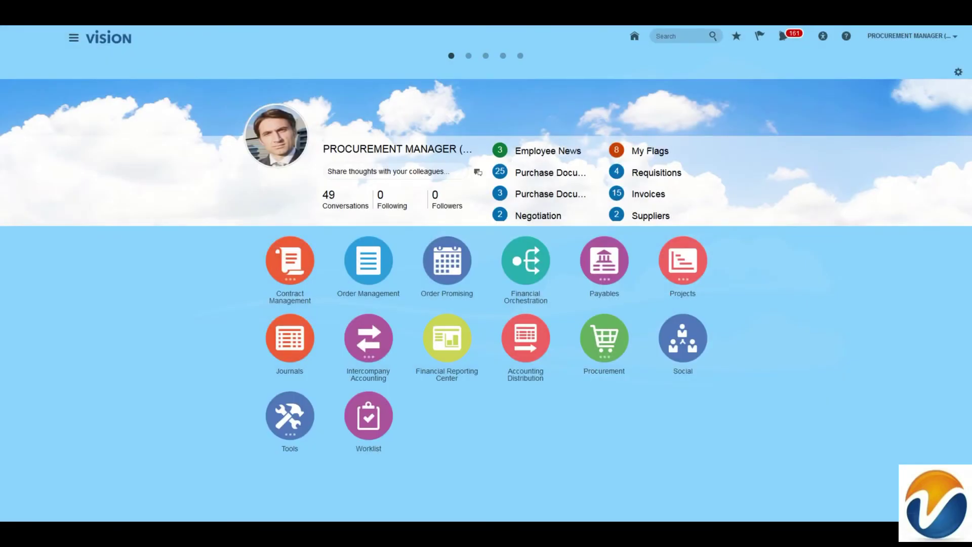
# Step: Expand the Procurement work areas and go to Purchase Orders
pyautogui.click(598, 343)
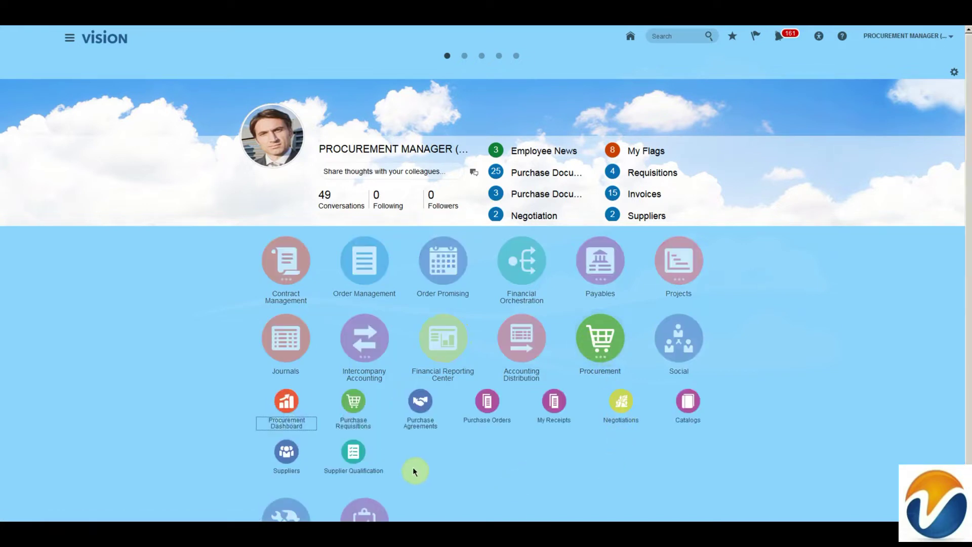
pyautogui.click(486, 404)
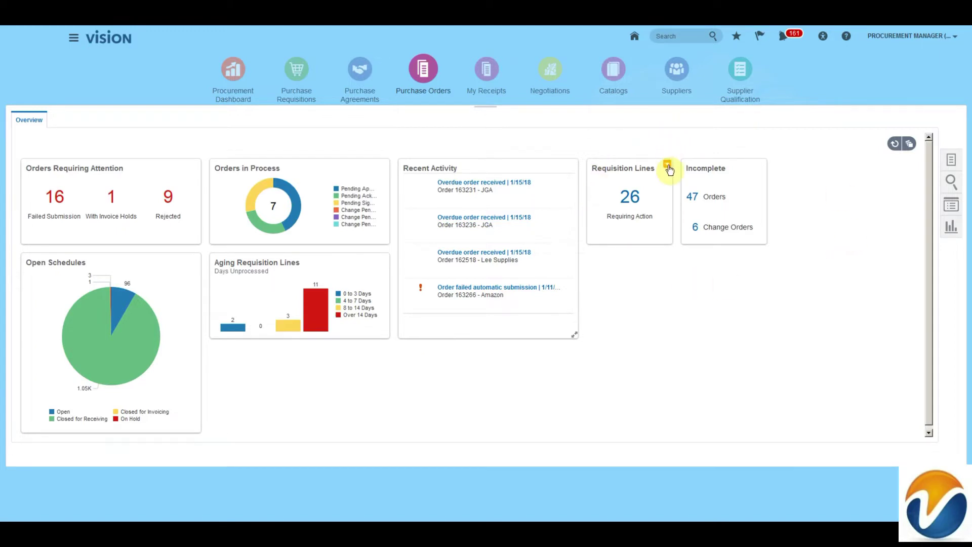
# Step: Expand Recent Activity, refresh the Purchase Orders overview, and show the procurement task list
pyautogui.click(667, 167)
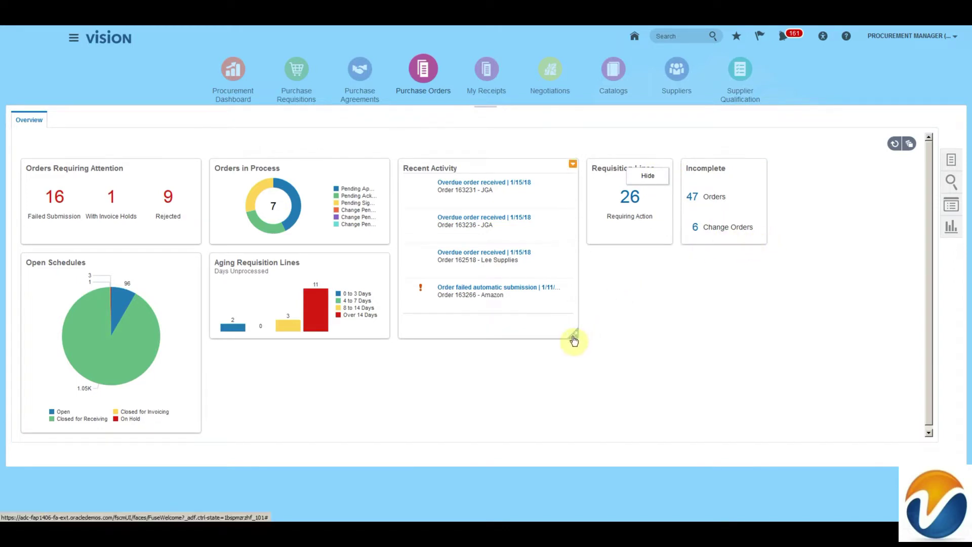
pyautogui.click(574, 338)
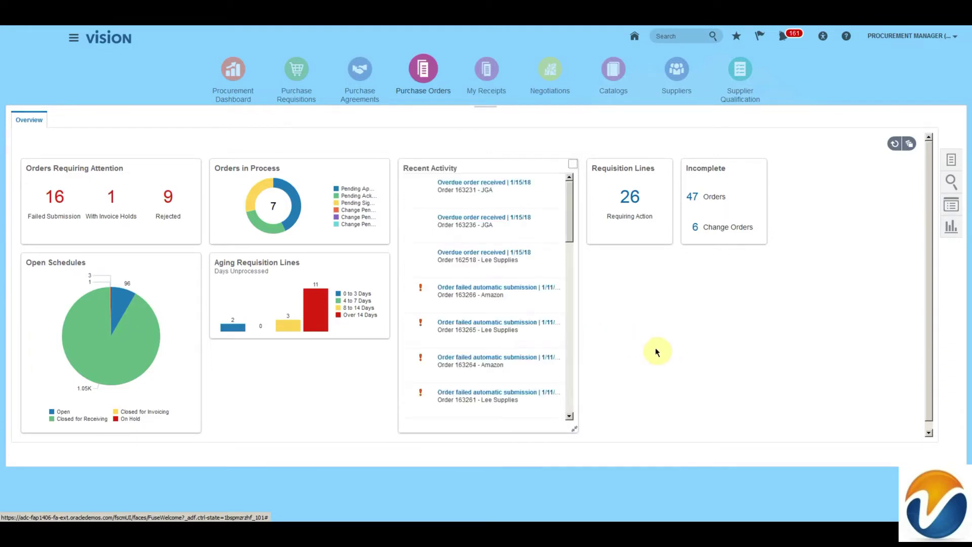
pyautogui.moveTo(387, 329)
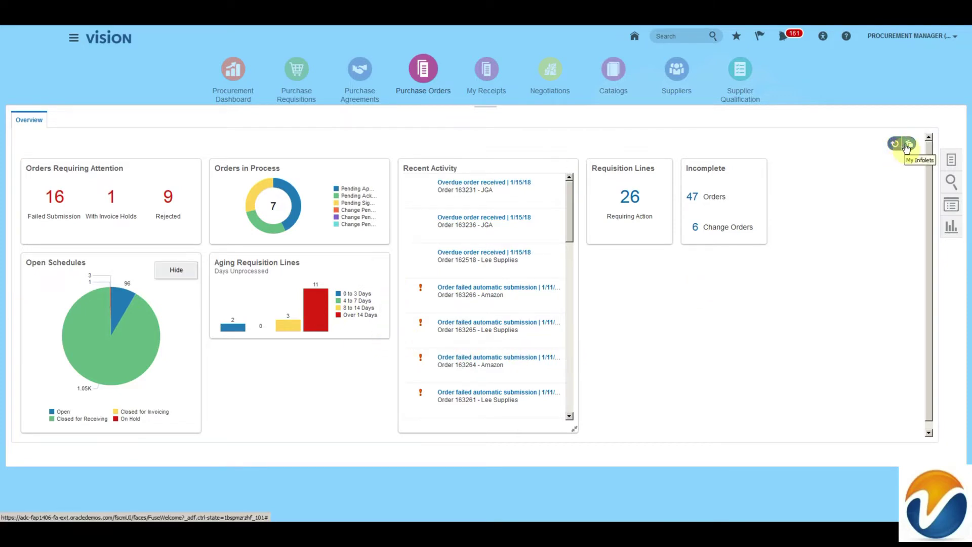
pyautogui.click(895, 145)
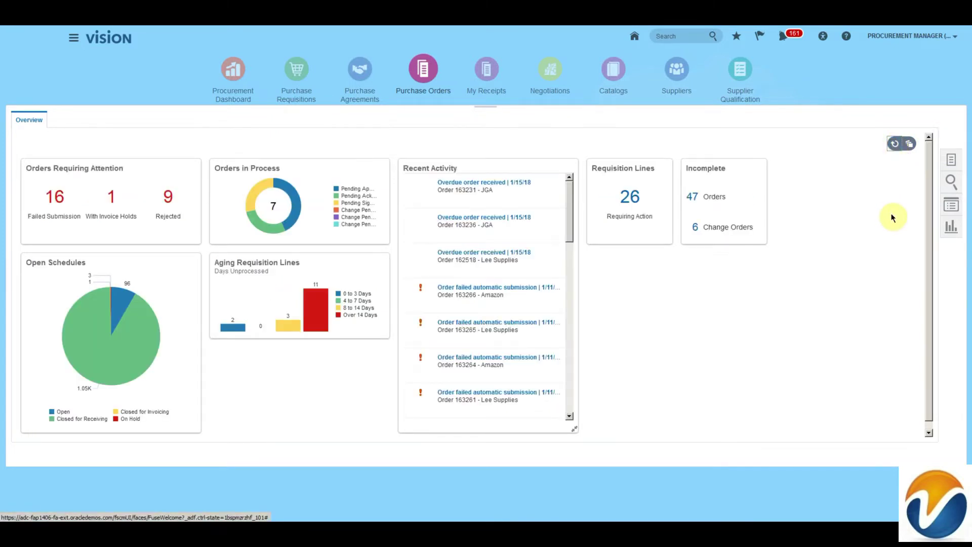
pyautogui.click(950, 159)
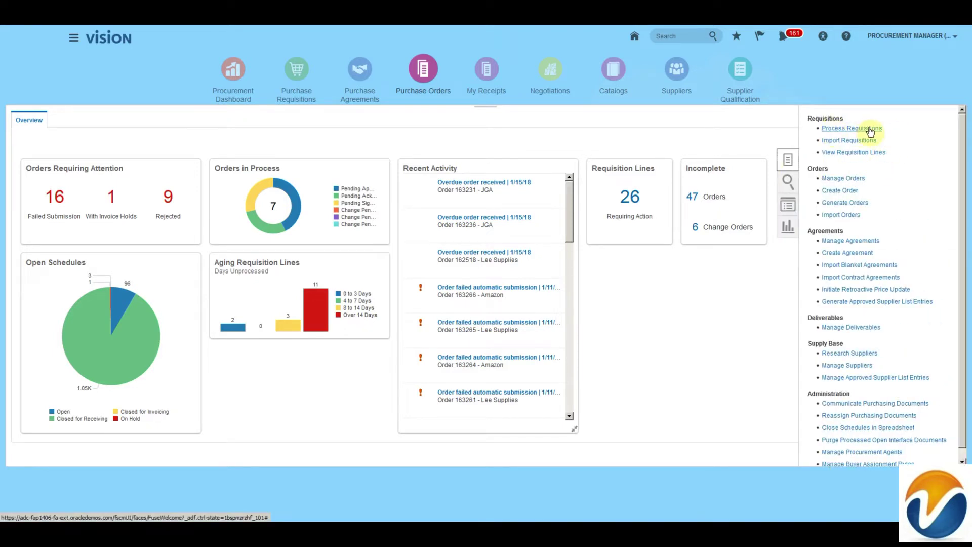
# Step: Search Process Requisitions for BU US1 Business Unit, requisition 2%, with the Buyer filter cleared
pyautogui.click(870, 130)
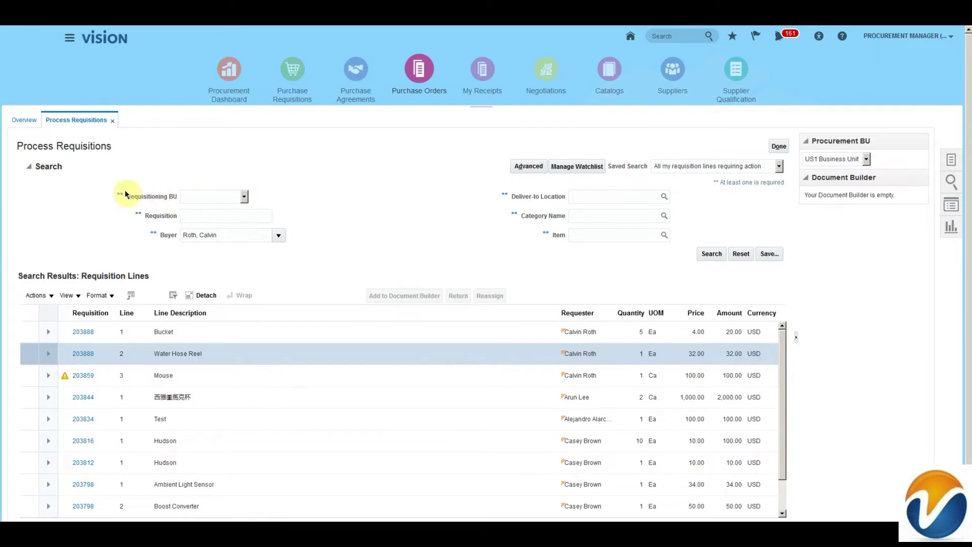
pyautogui.click(221, 198)
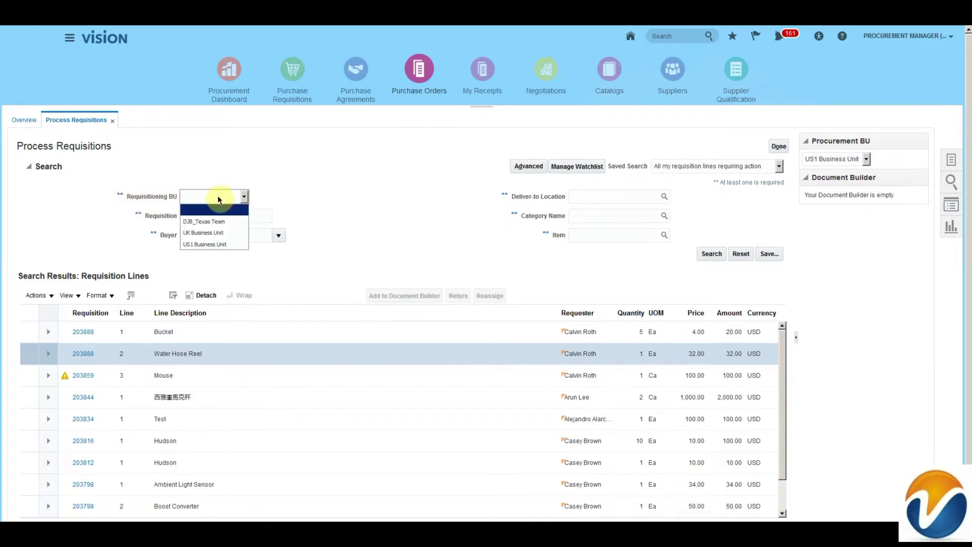
pyautogui.click(205, 236)
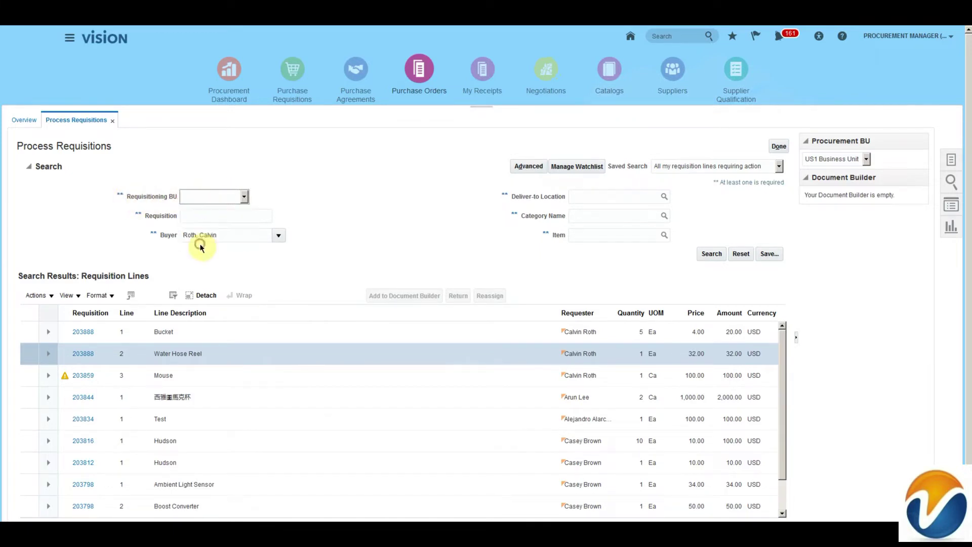
pyautogui.click(234, 234)
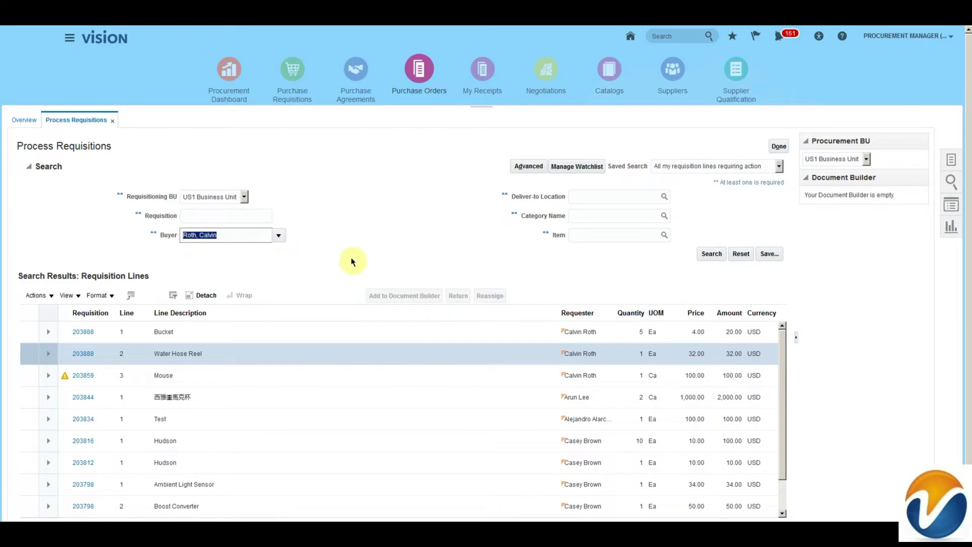
pyautogui.press('BackSpace')
pyautogui.click(198, 220)
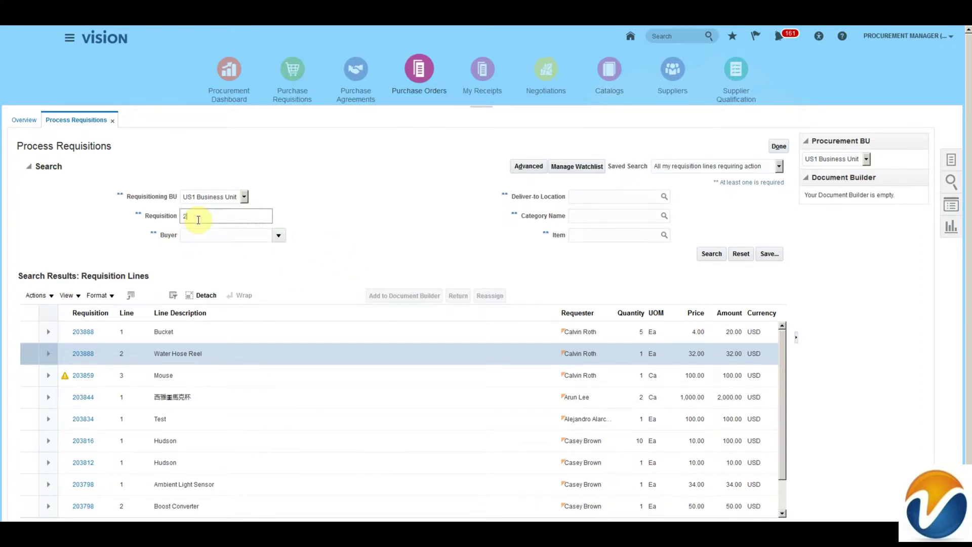
pyautogui.write('2%')
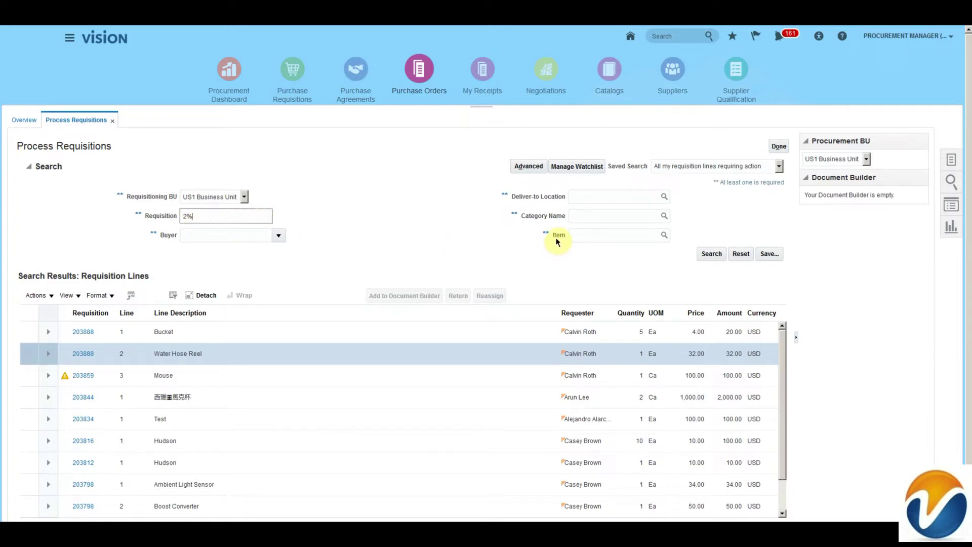
pyautogui.click(712, 253)
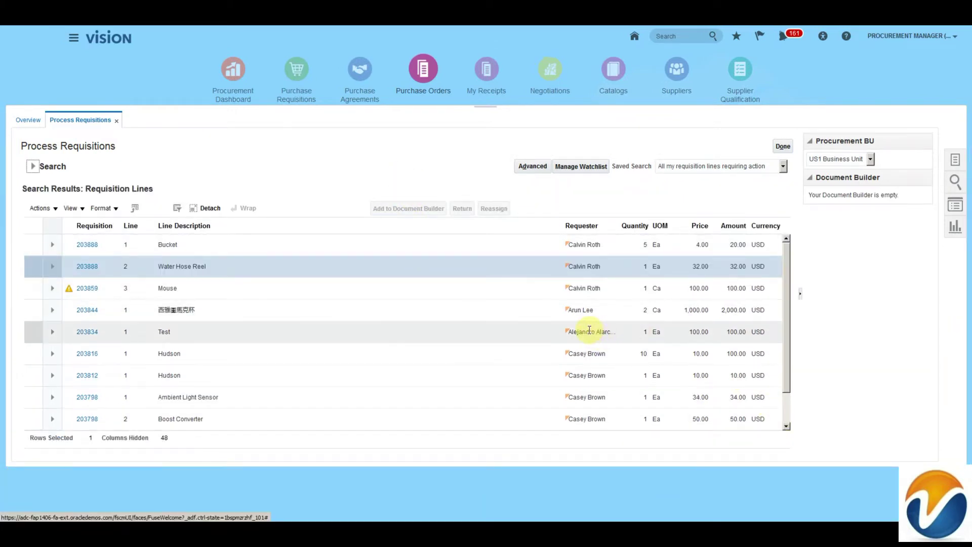
# Step: Scroll the results and select the Bucket line of requisition 203888
pyautogui.moveTo(787, 302); pyautogui.dragTo(798, 364)
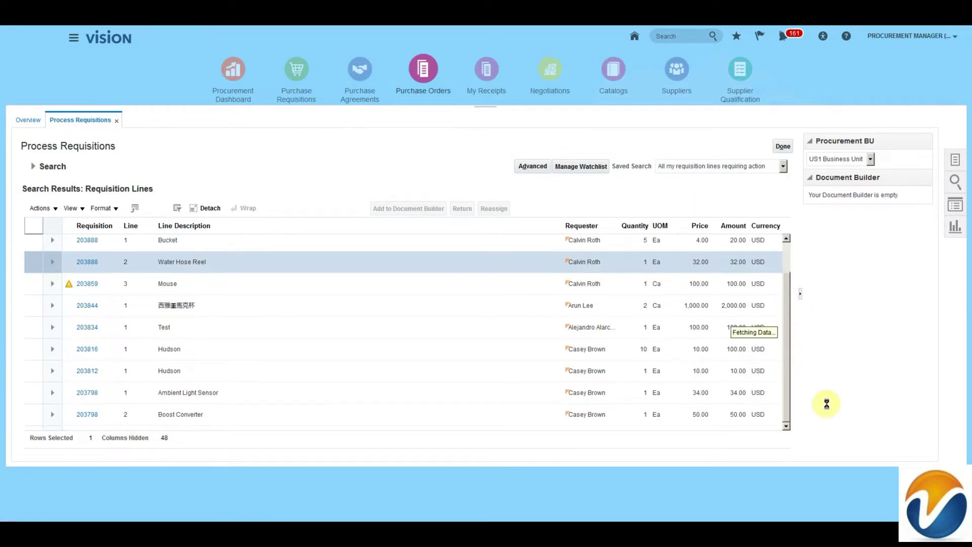
pyautogui.scroll(-3, 788, 321)
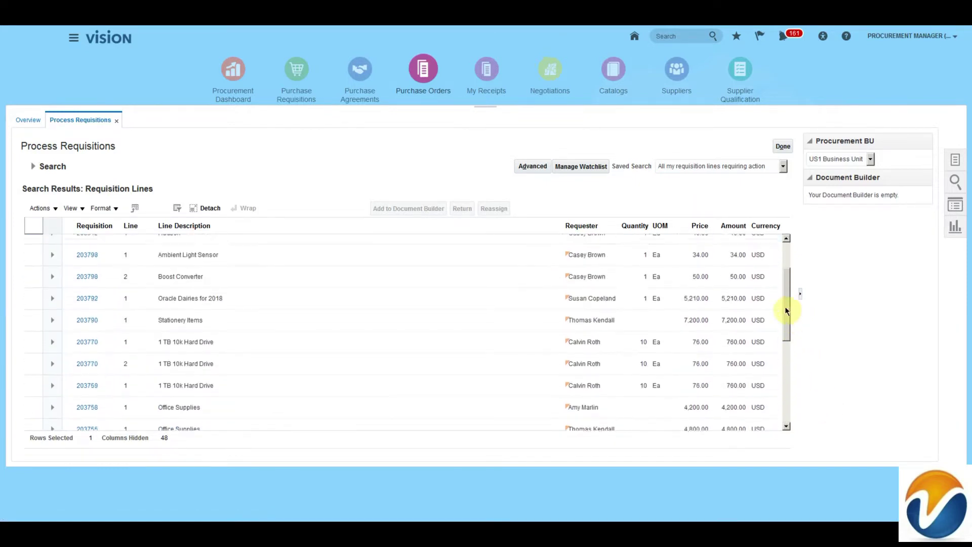
pyautogui.moveTo(787, 311); pyautogui.dragTo(792, 271)
pyautogui.click(227, 245)
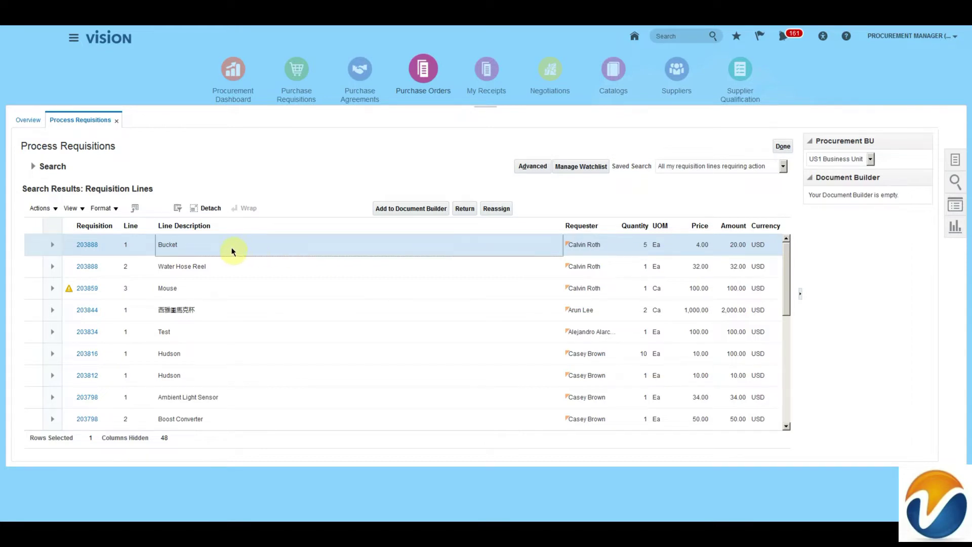
# Step: Add the Bucket line to the Document Builder as a New Order for supplier Building Management 1270
pyautogui.click(388, 208)
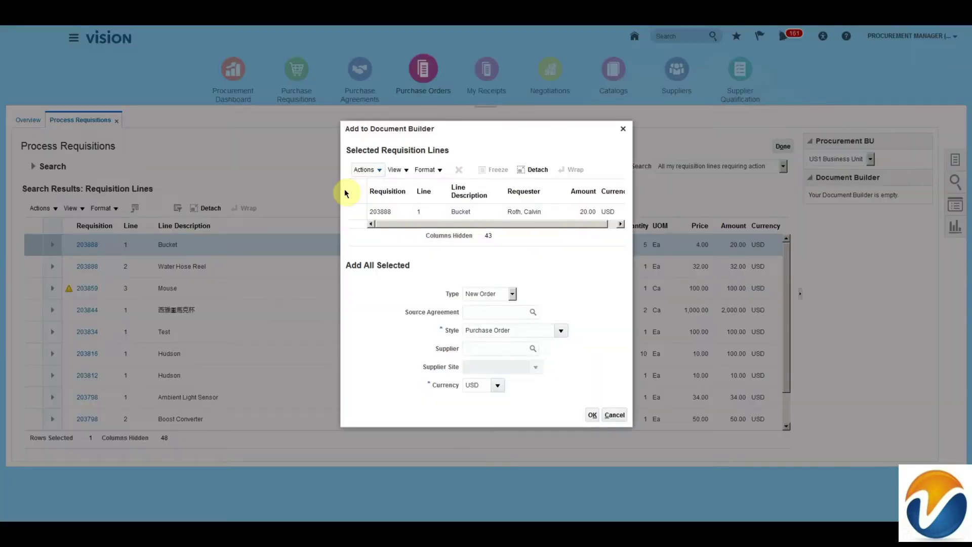
pyautogui.click(512, 294)
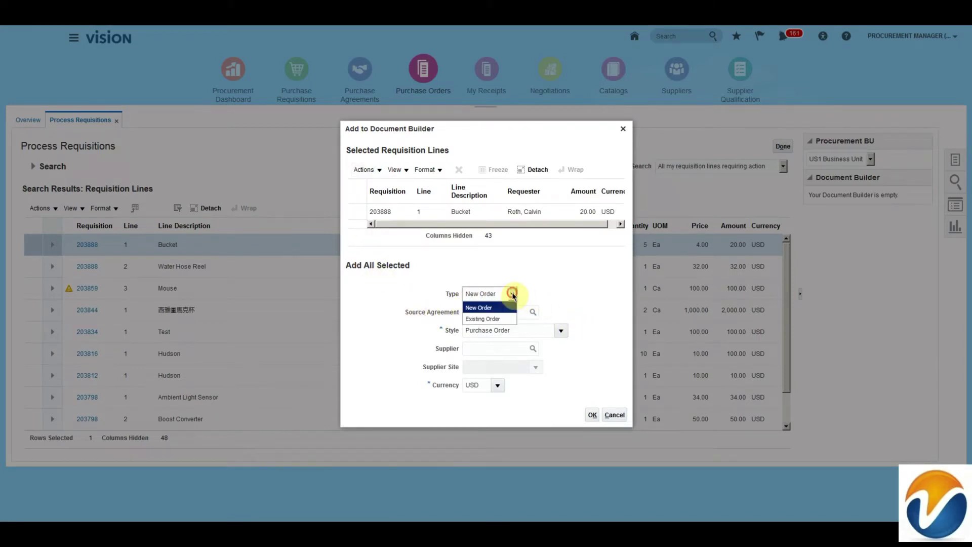
pyautogui.click(489, 318)
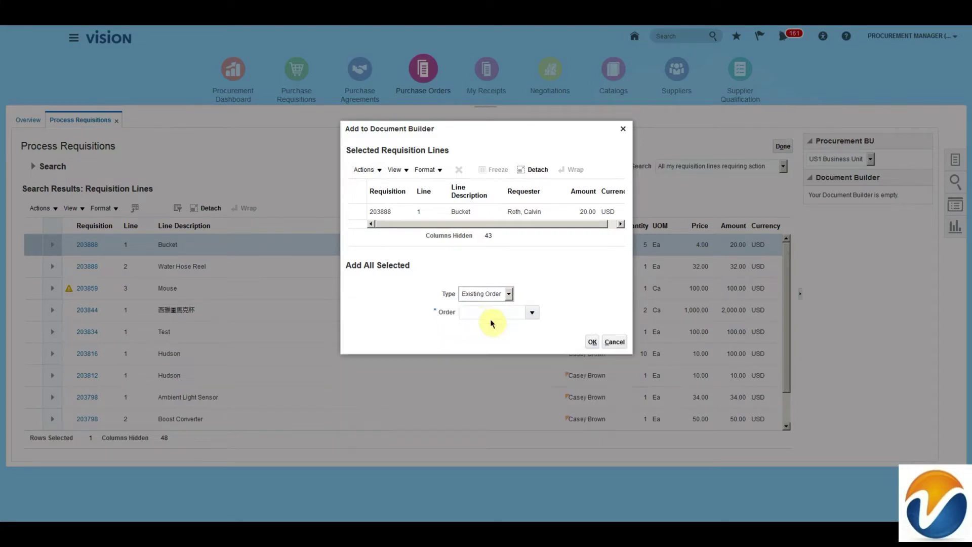
pyautogui.click(473, 348)
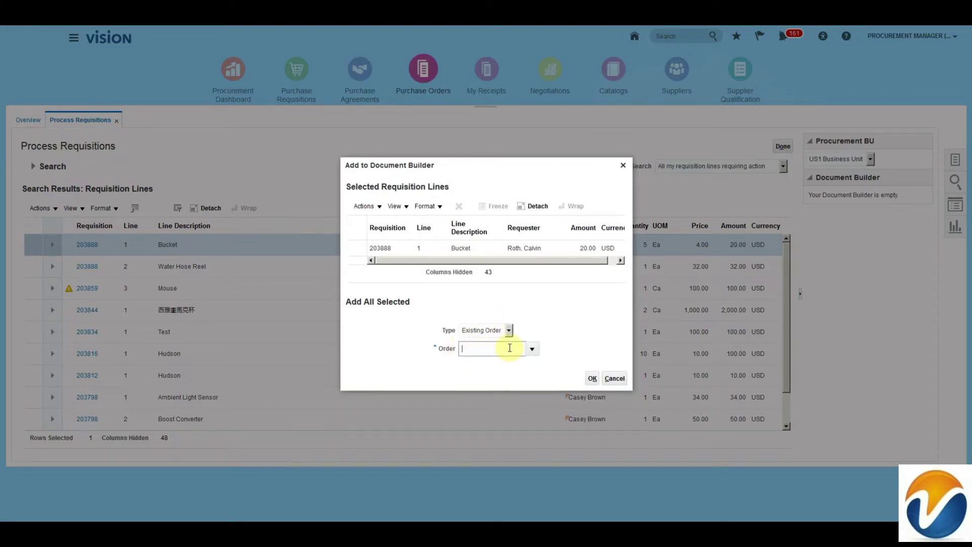
pyautogui.click(532, 349)
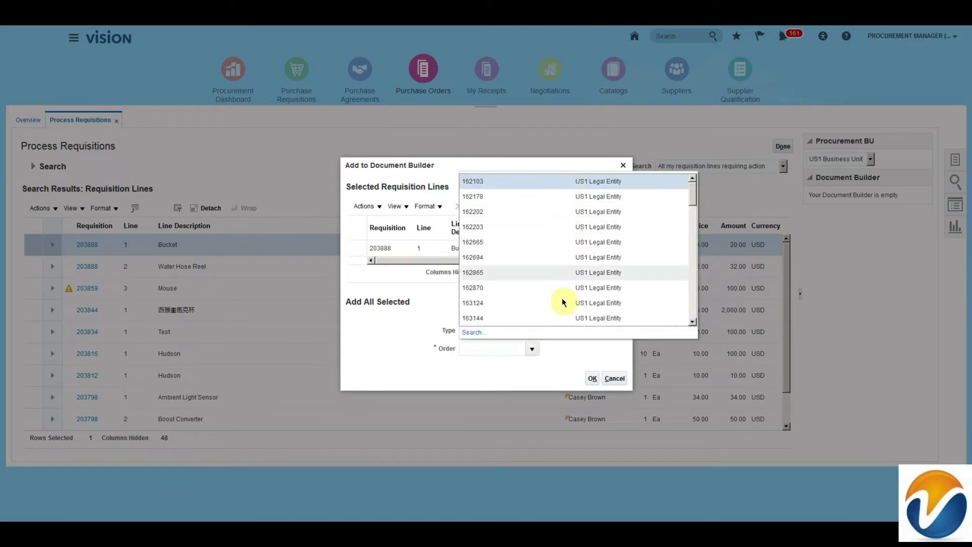
pyautogui.click(568, 357)
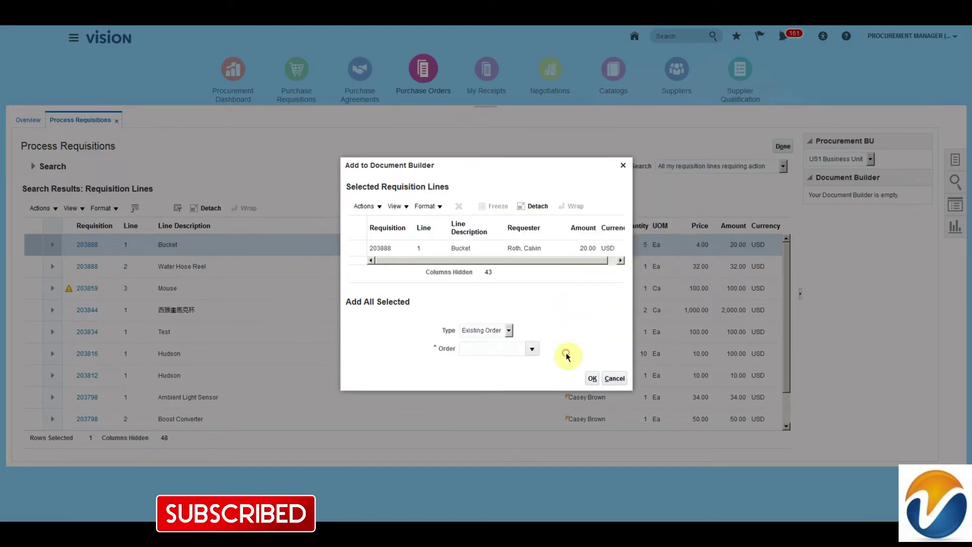
pyautogui.click(508, 330)
pyautogui.click(497, 346)
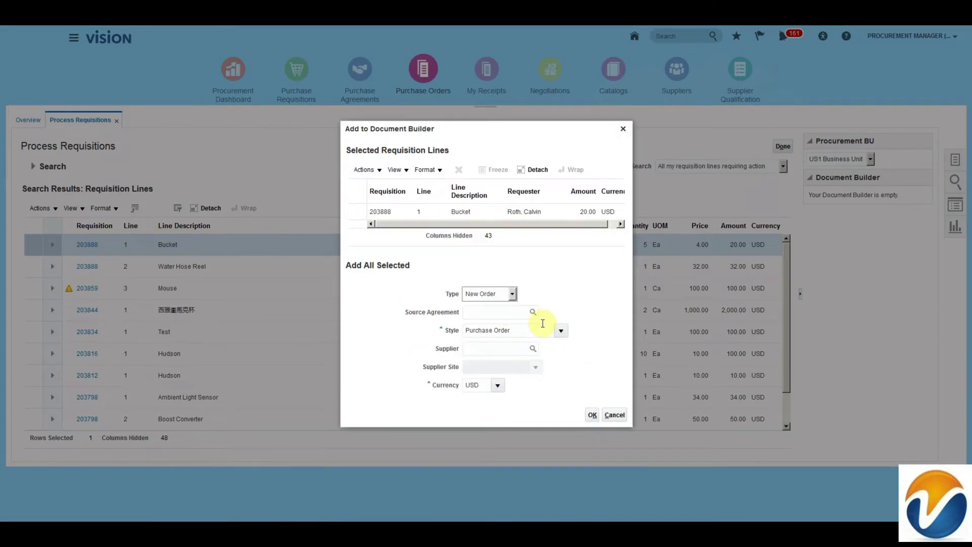
pyautogui.click(481, 350)
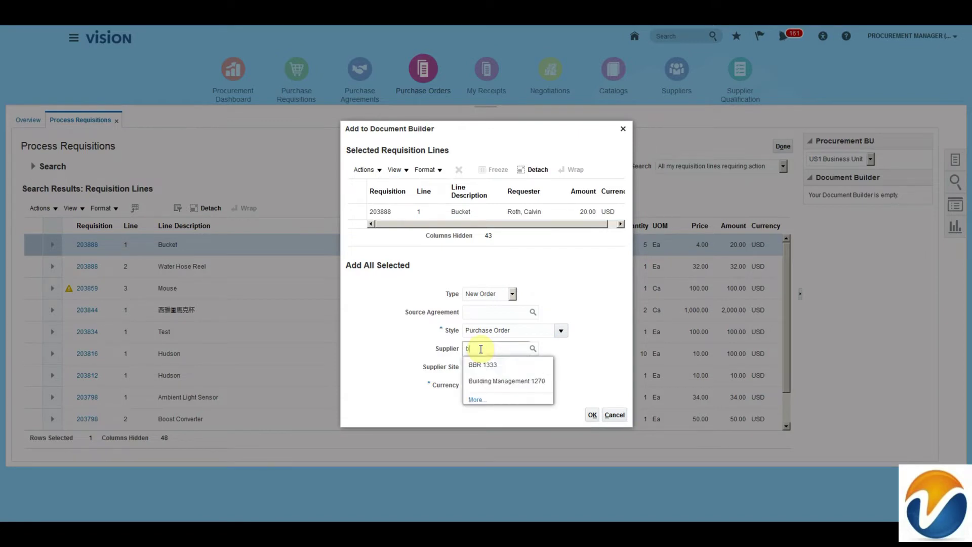
pyautogui.click(496, 381)
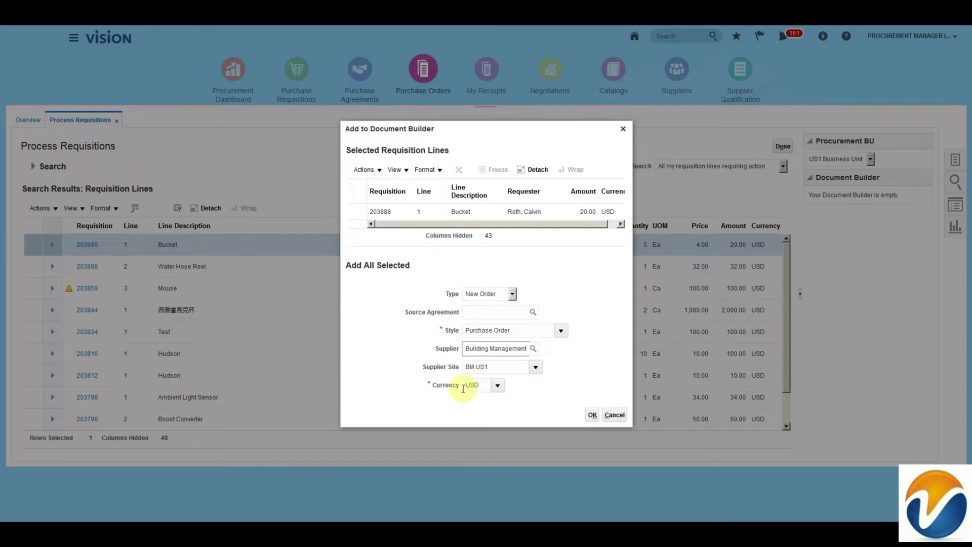
pyautogui.click(593, 415)
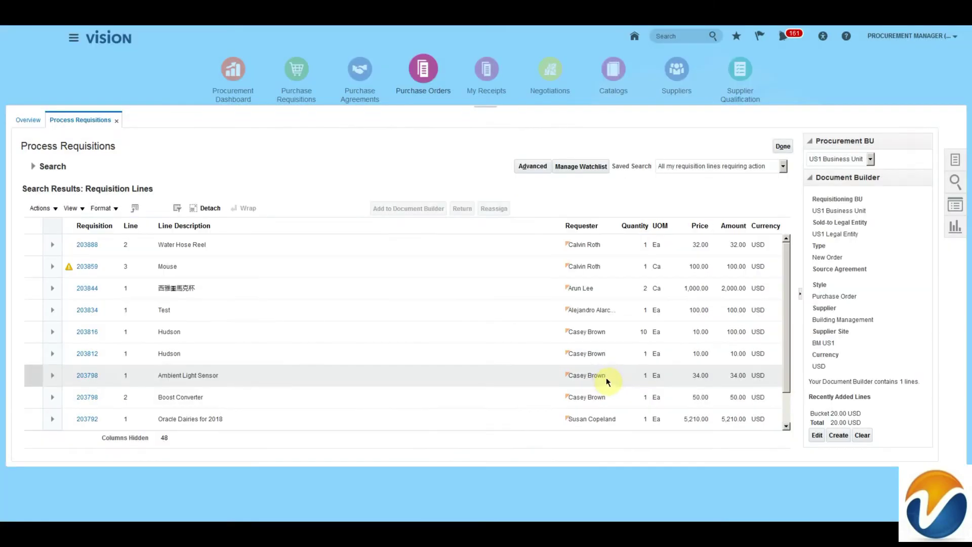
# Step: Add the Water Hose Reel line to the Document Builder and create the purchase order
pyautogui.click(296, 246)
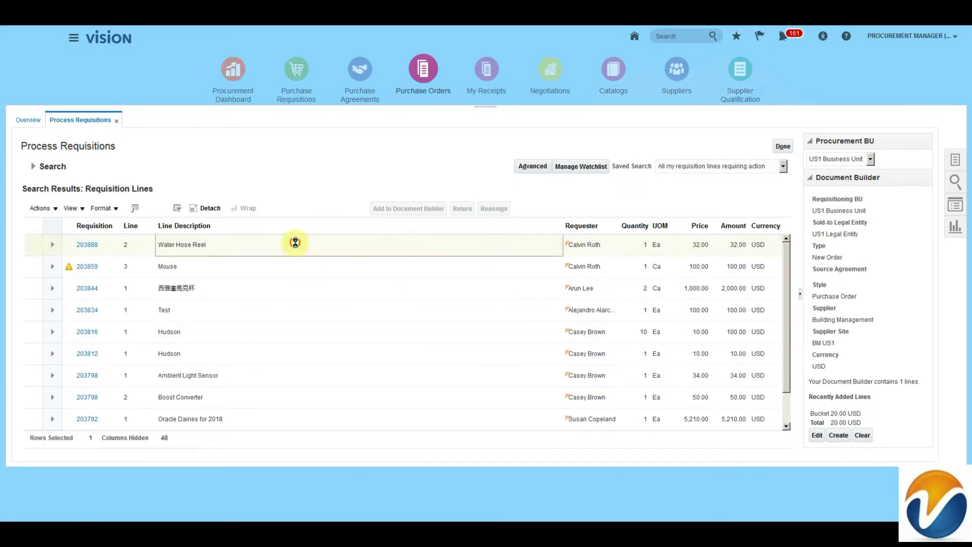
pyautogui.keyDown('ctrl'); pyautogui.click(309, 310); pyautogui.keyUp('ctrl')
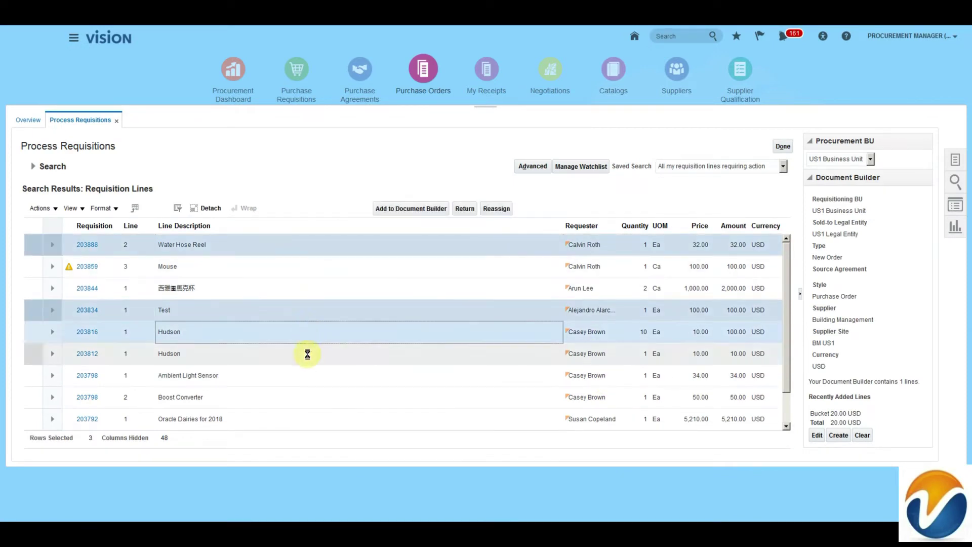
pyautogui.click(398, 245)
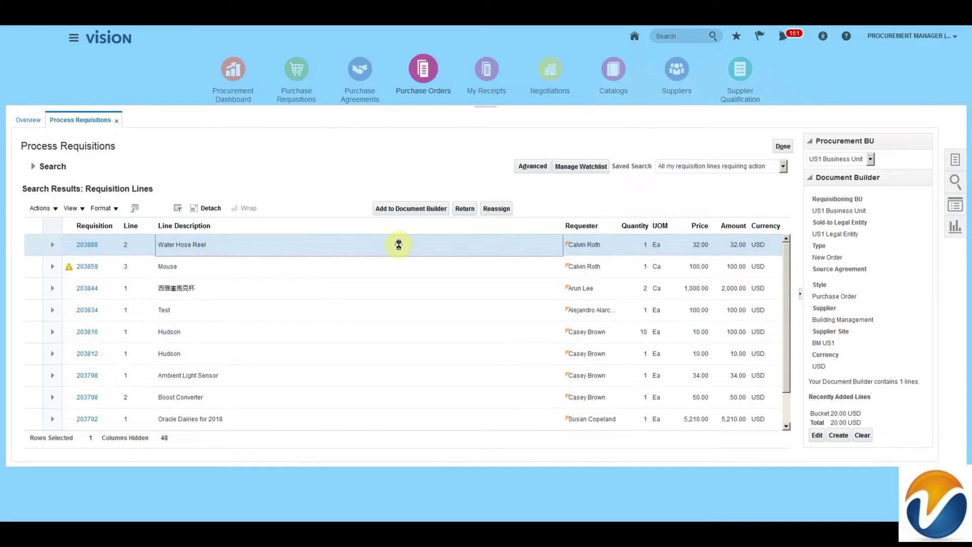
pyautogui.click(403, 209)
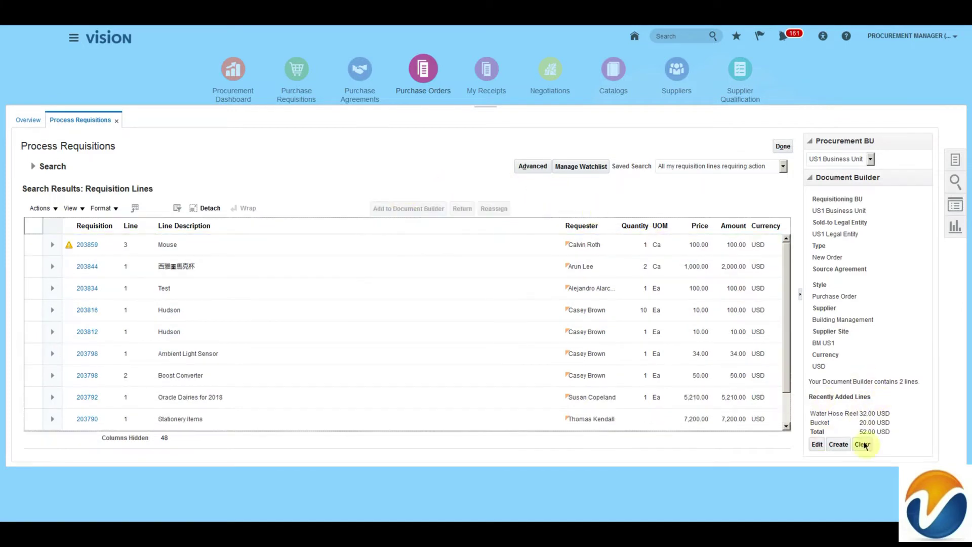
pyautogui.click(819, 446)
pyautogui.click(845, 445)
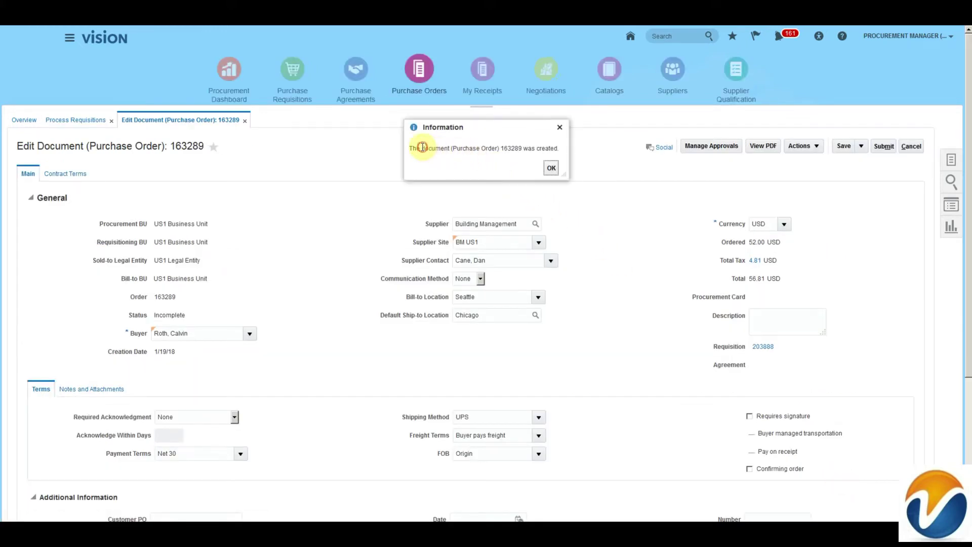
# Step: Dismiss the message confirming purchase order 163289 was created
pyautogui.moveTo(422, 148); pyautogui.dragTo(559, 149)
pyautogui.click(508, 149)
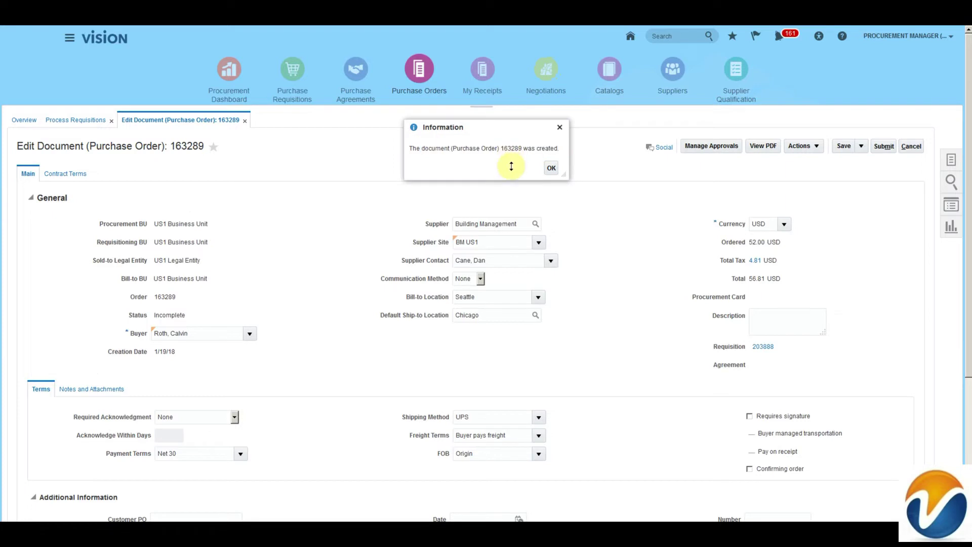
pyautogui.click(551, 167)
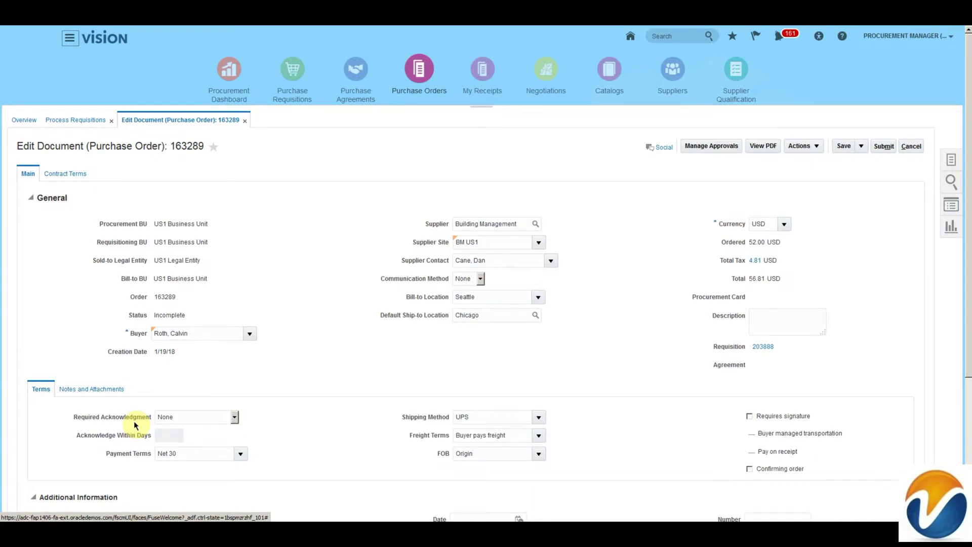
# Step: Review the Required Acknowledgment, Payment Terms, Freight Terms and FOB fields on order 163289
pyautogui.moveTo(78, 414); pyautogui.dragTo(114, 448)
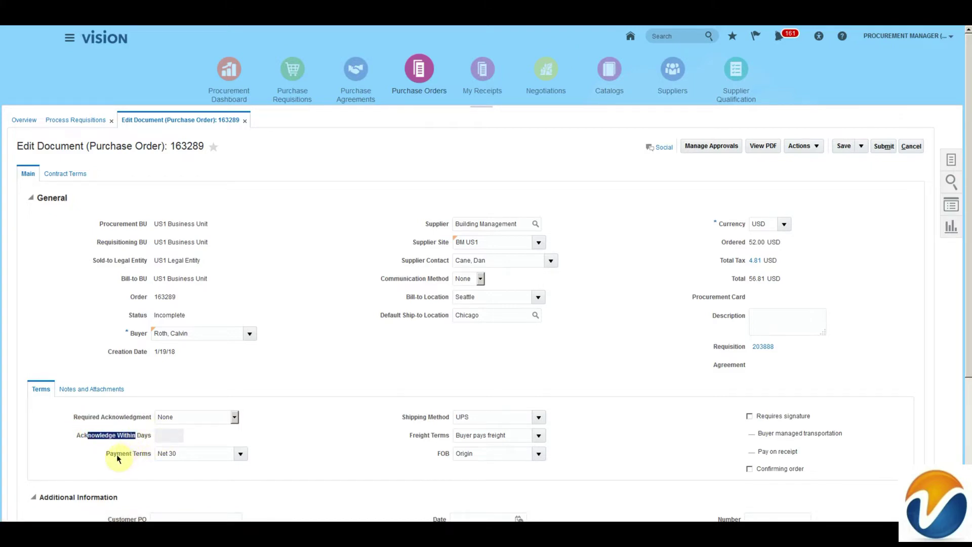
pyautogui.moveTo(113, 454); pyautogui.dragTo(151, 452)
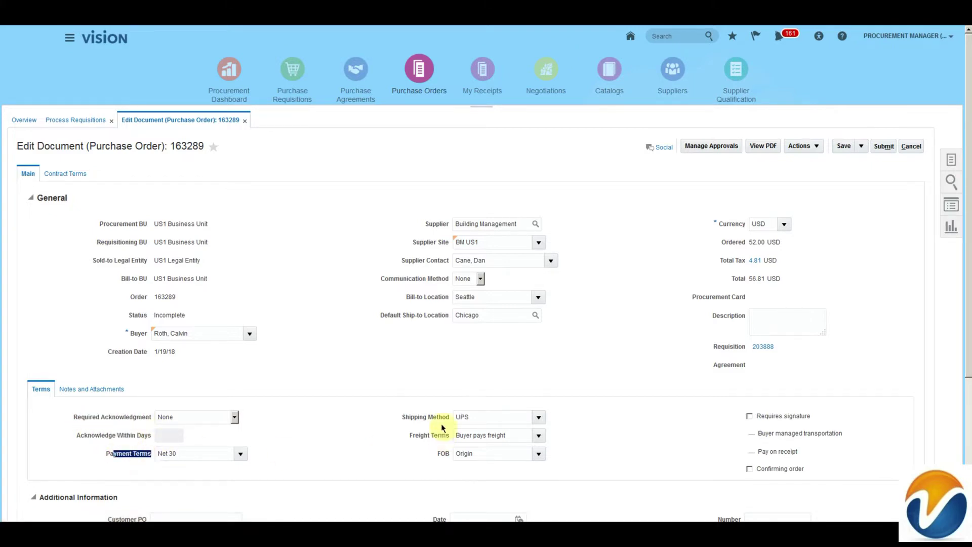
pyautogui.moveTo(422, 417); pyautogui.dragTo(446, 435)
pyautogui.doubleClick(438, 454)
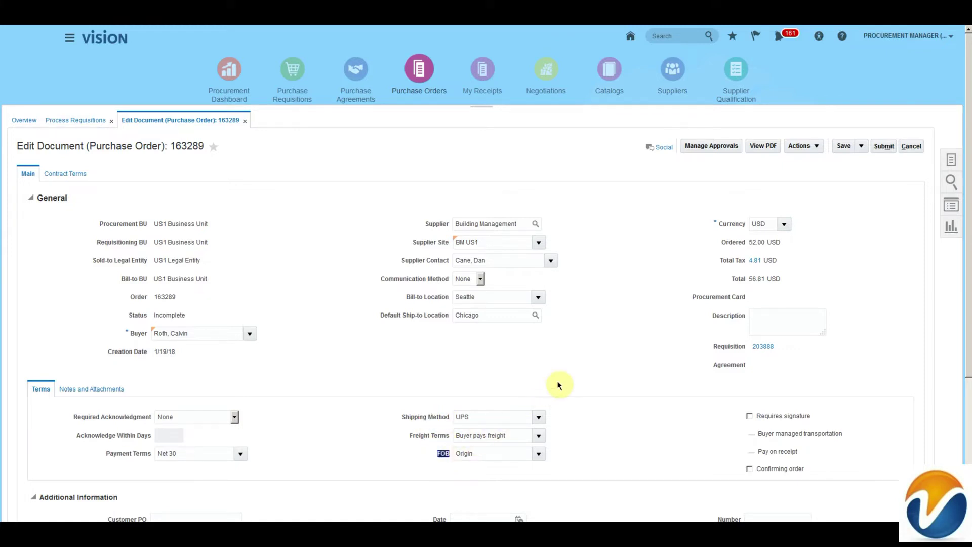
pyautogui.click(675, 162)
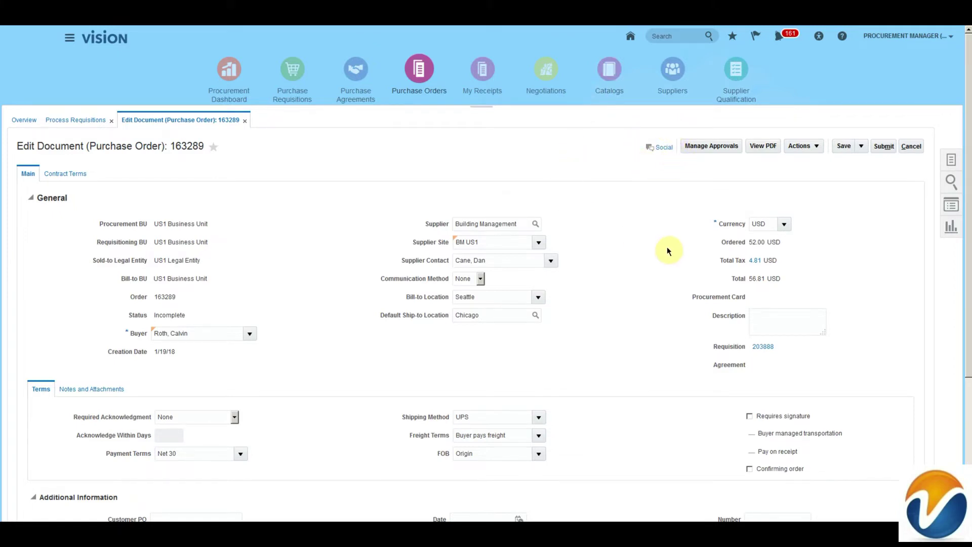
pyautogui.moveTo(965, 242); pyautogui.dragTo(962, 386)
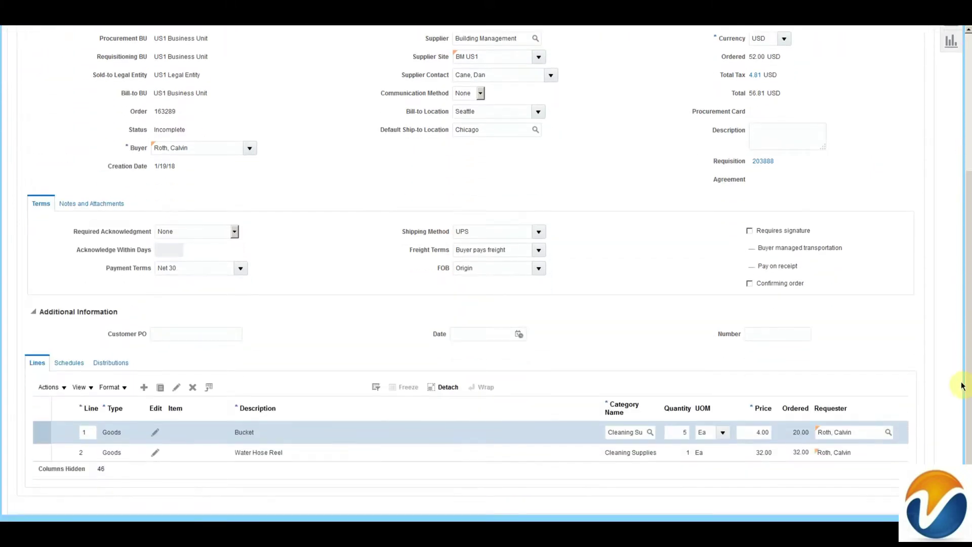
# Step: In Notes and Attachments, add a Text attachment with category To Supplier containing ABC
pyautogui.click(84, 205)
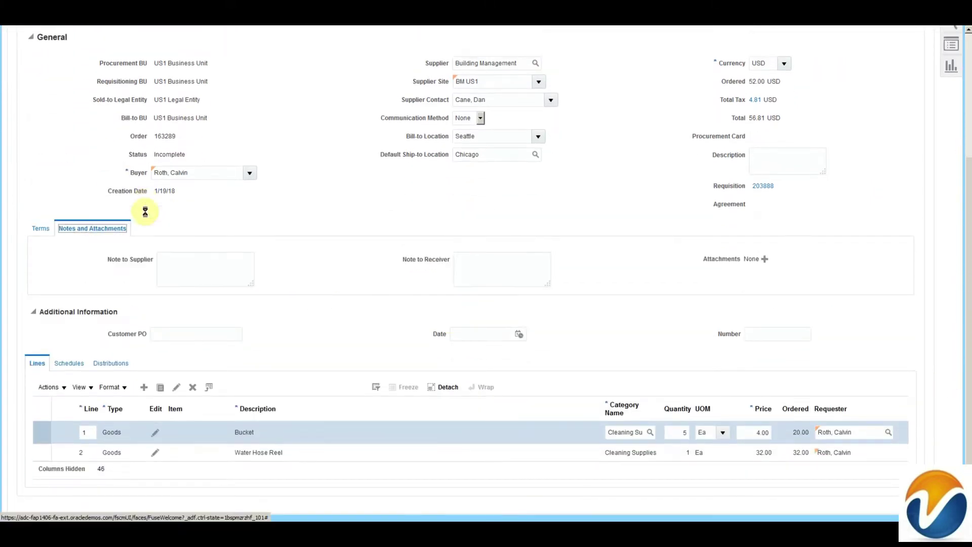
pyautogui.click(171, 263)
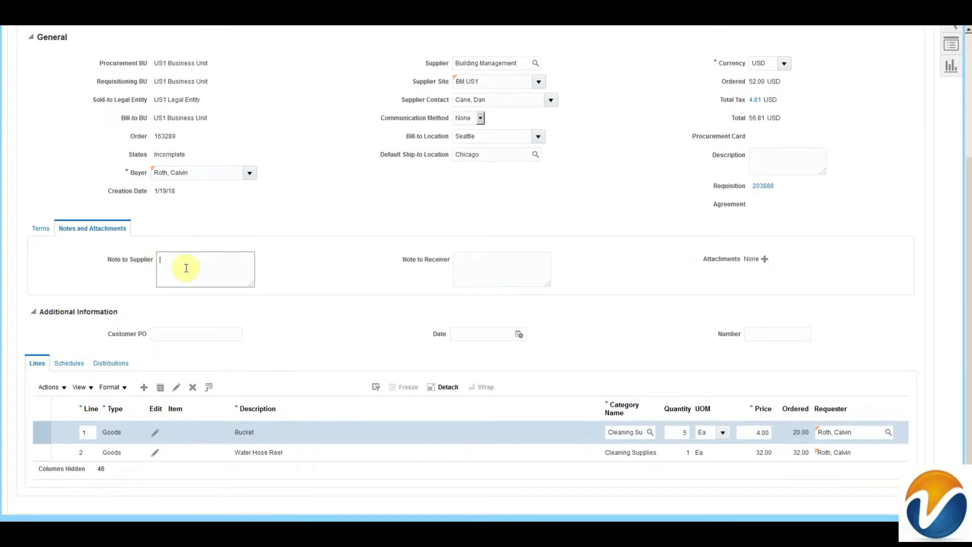
pyautogui.click(476, 265)
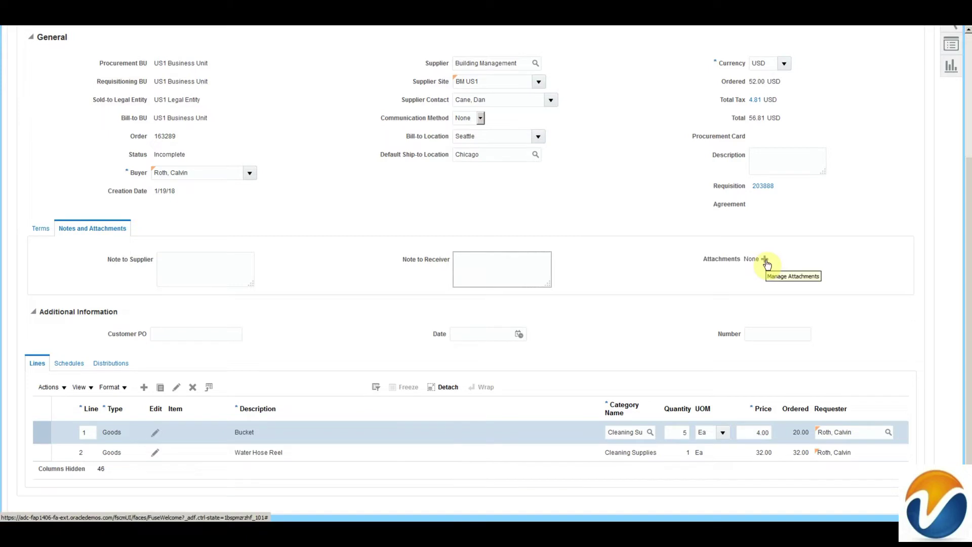
pyautogui.click(766, 260)
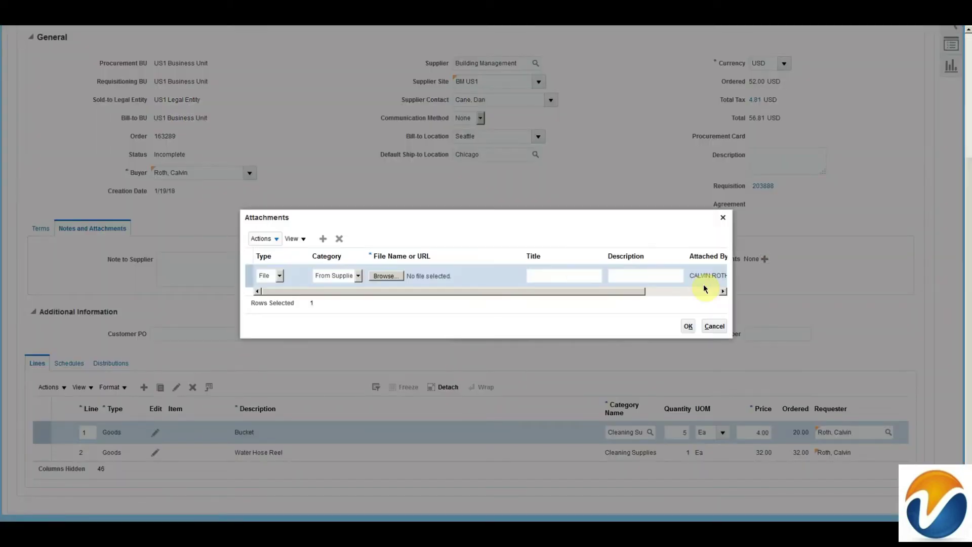
pyautogui.click(281, 276)
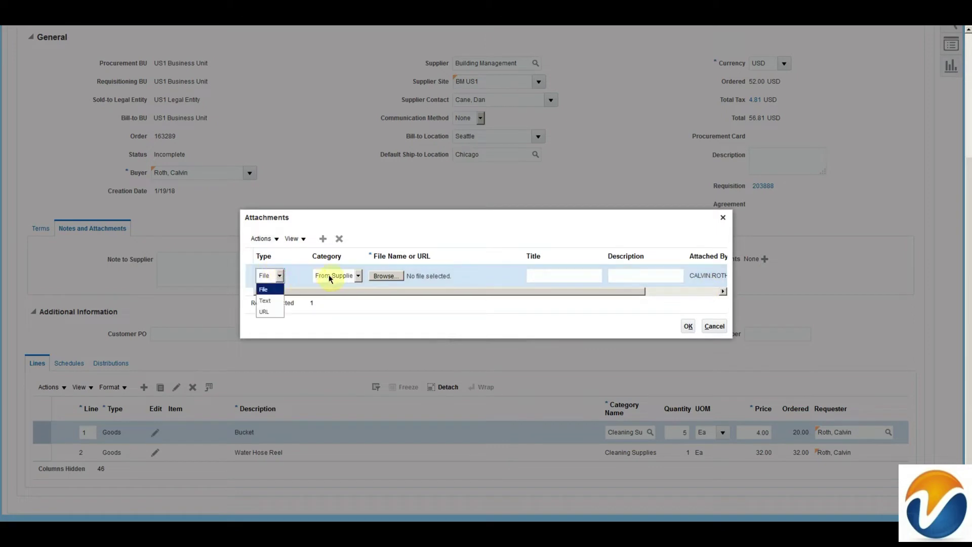
pyautogui.click(359, 277)
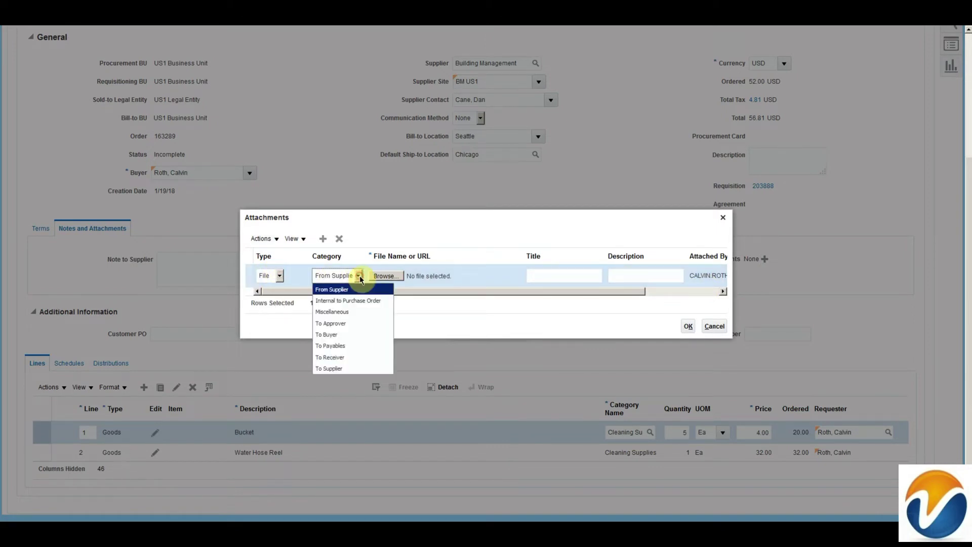
pyautogui.click(355, 368)
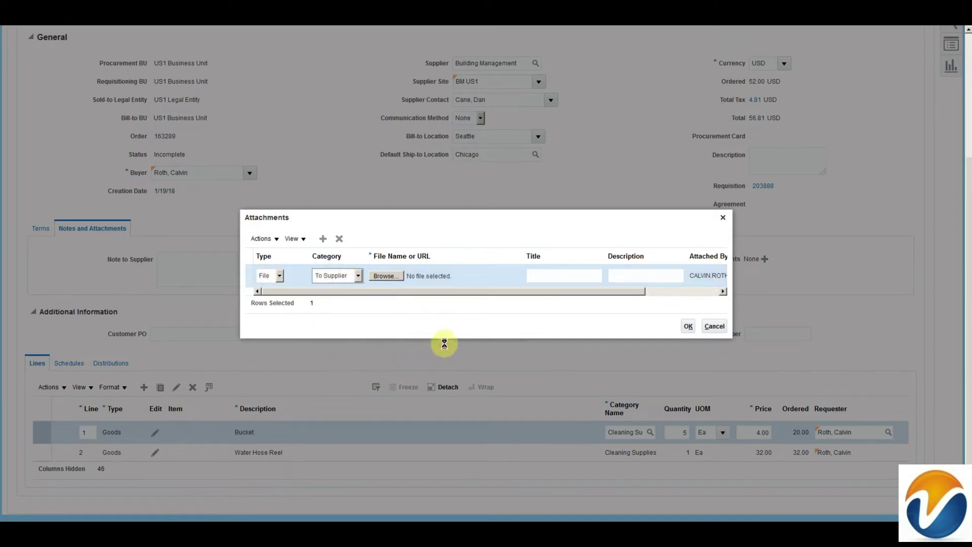
pyautogui.click(277, 277)
pyautogui.click(277, 301)
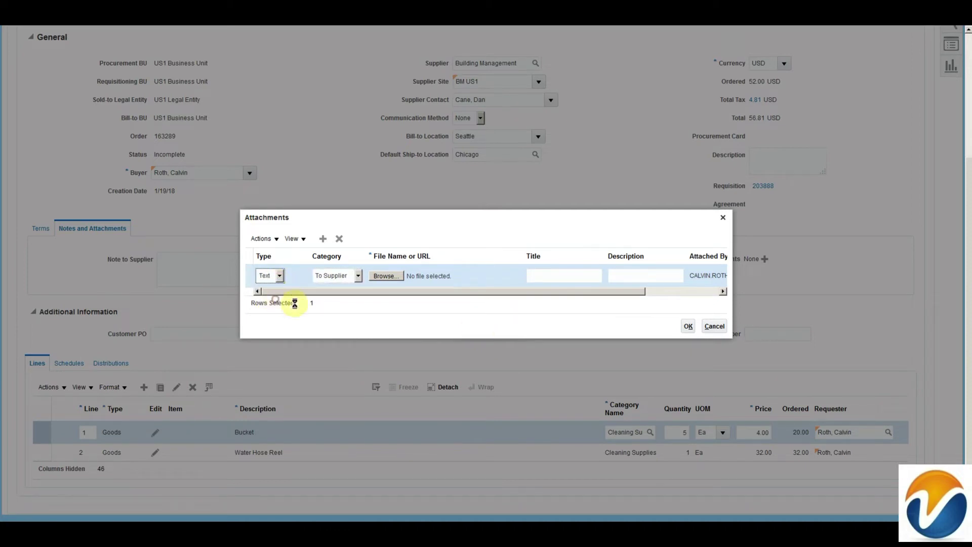
pyautogui.click(429, 275)
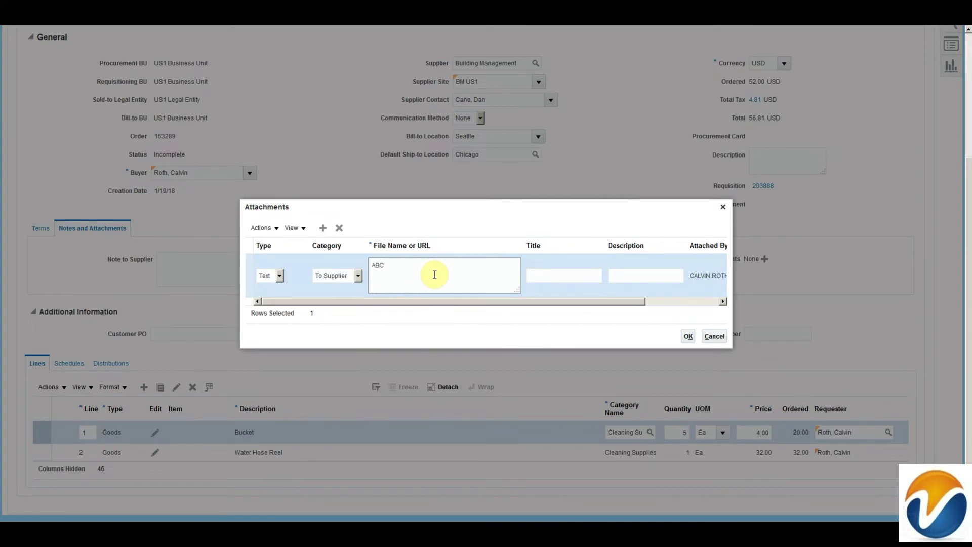
pyautogui.click(689, 336)
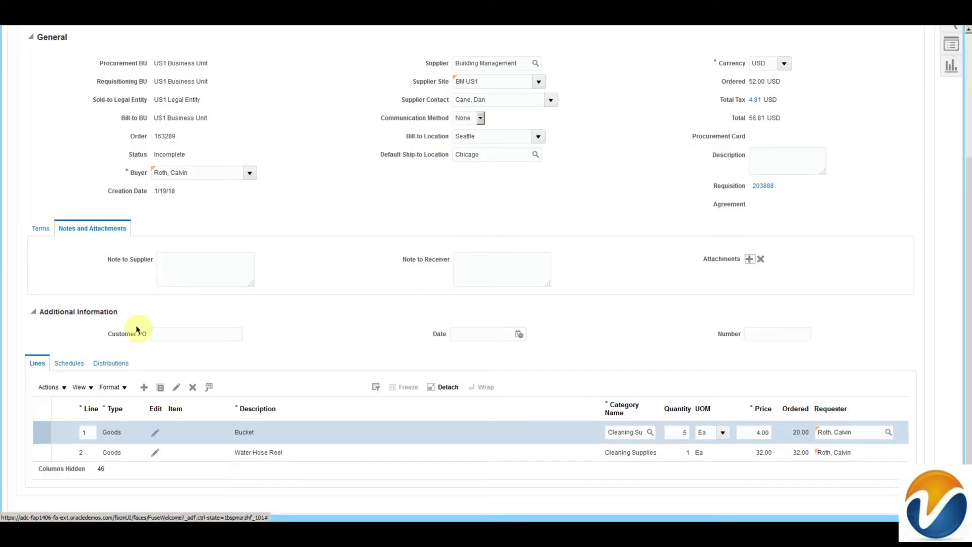
# Step: Show all columns in the order's Lines table, then view the Chicago delivery schedules
pyautogui.tripleClick(41, 311)
pyautogui.click(423, 320)
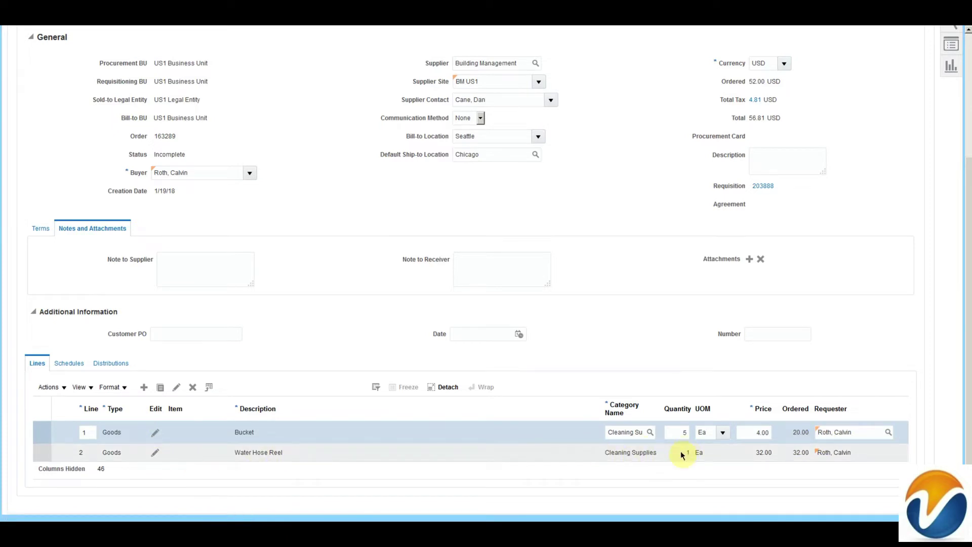
pyautogui.click(77, 388)
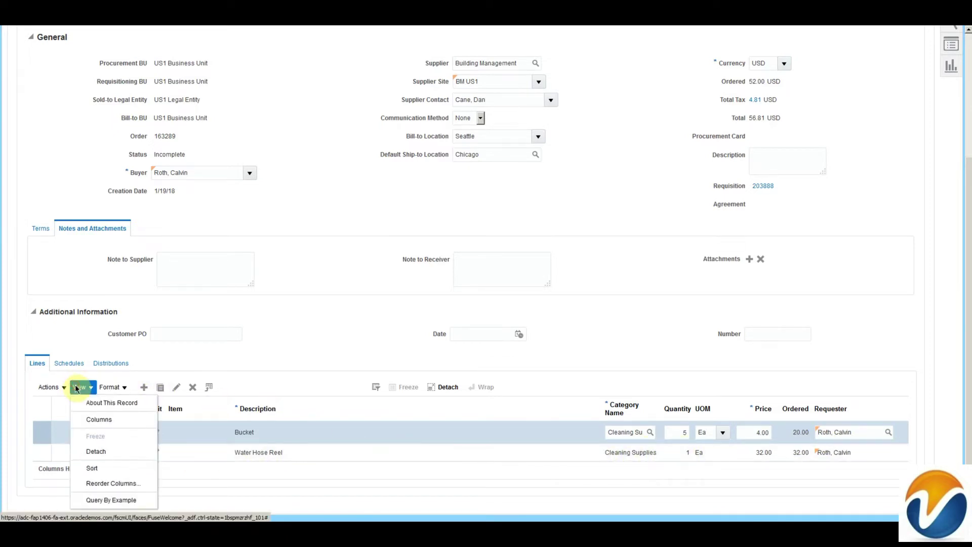
pyautogui.moveTo(99, 419)
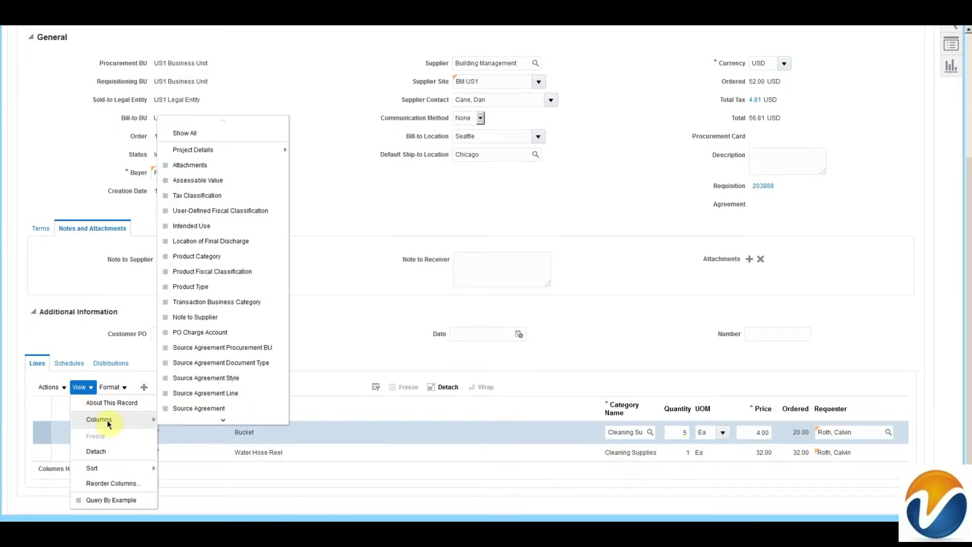
pyautogui.click(212, 133)
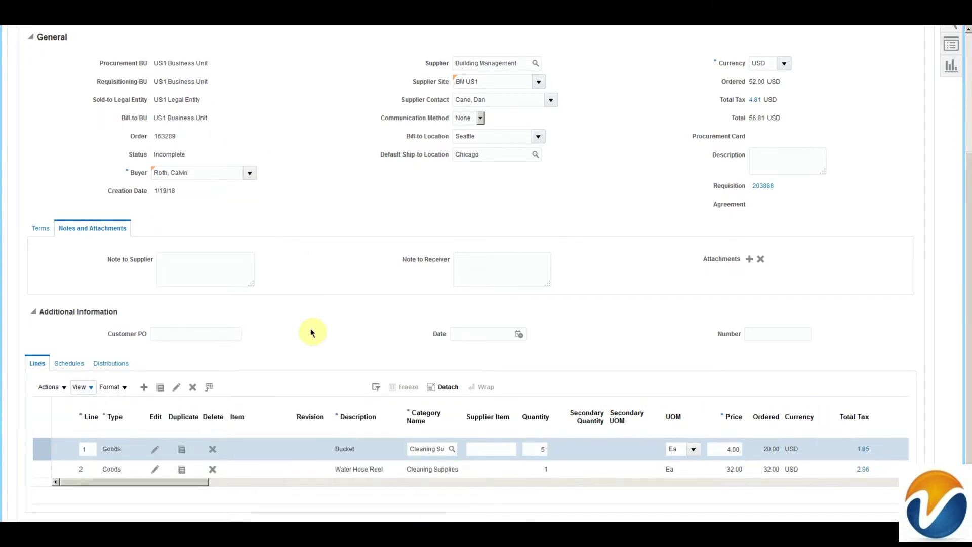
pyautogui.moveTo(190, 485); pyautogui.dragTo(177, 508)
pyautogui.click(70, 364)
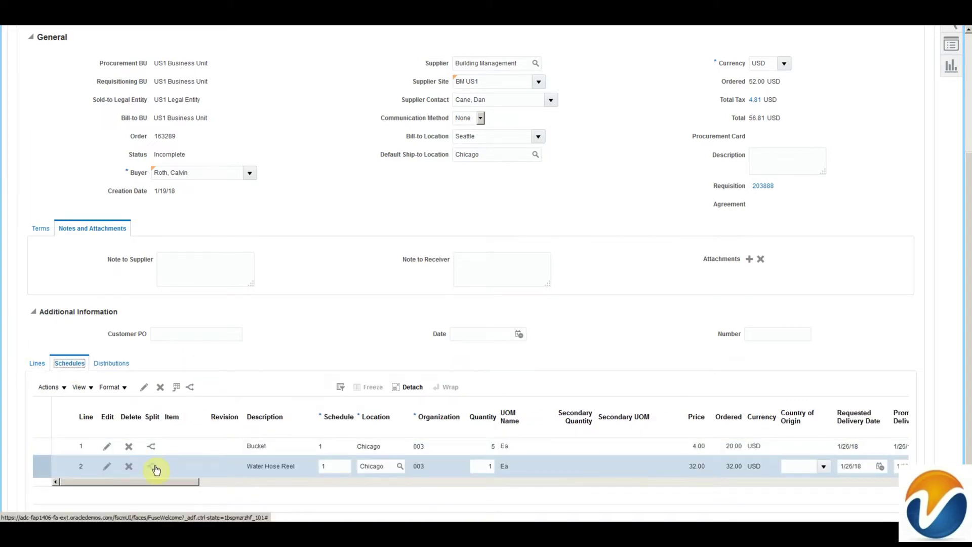
# Step: Show all Distributions columns, review the charge, accrual and variance accounts, and edit distribution 1
pyautogui.click(111, 365)
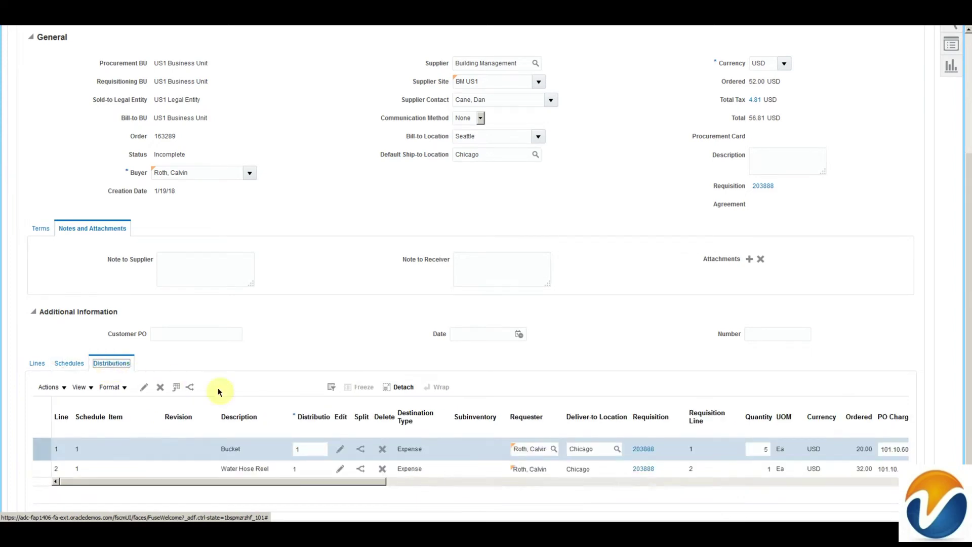
pyautogui.click(81, 387)
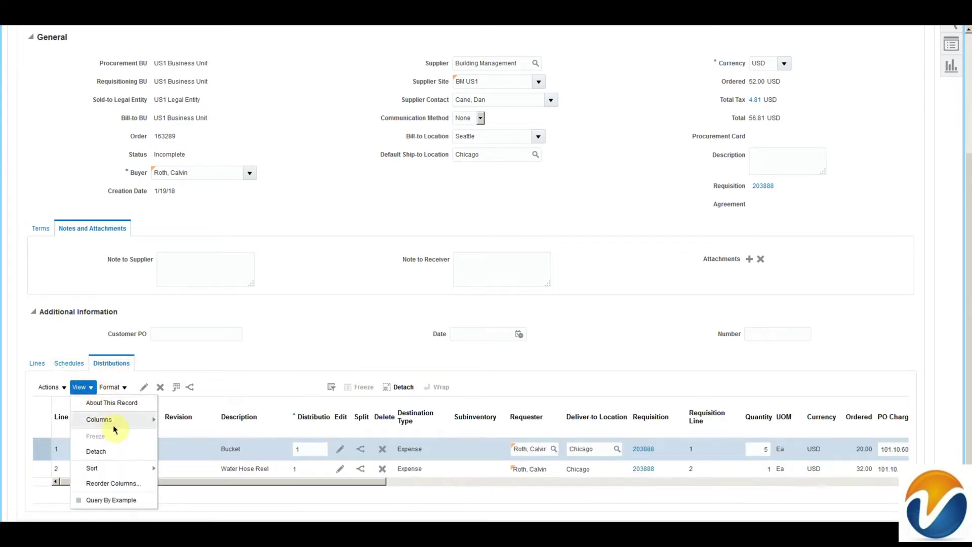
pyautogui.moveTo(113, 423)
pyautogui.click(208, 133)
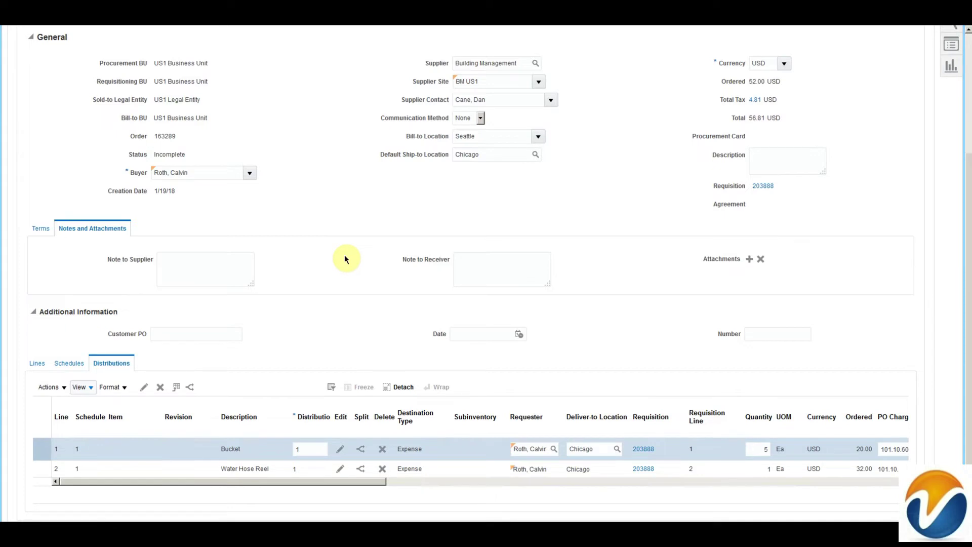
pyautogui.moveTo(200, 482); pyautogui.dragTo(518, 487)
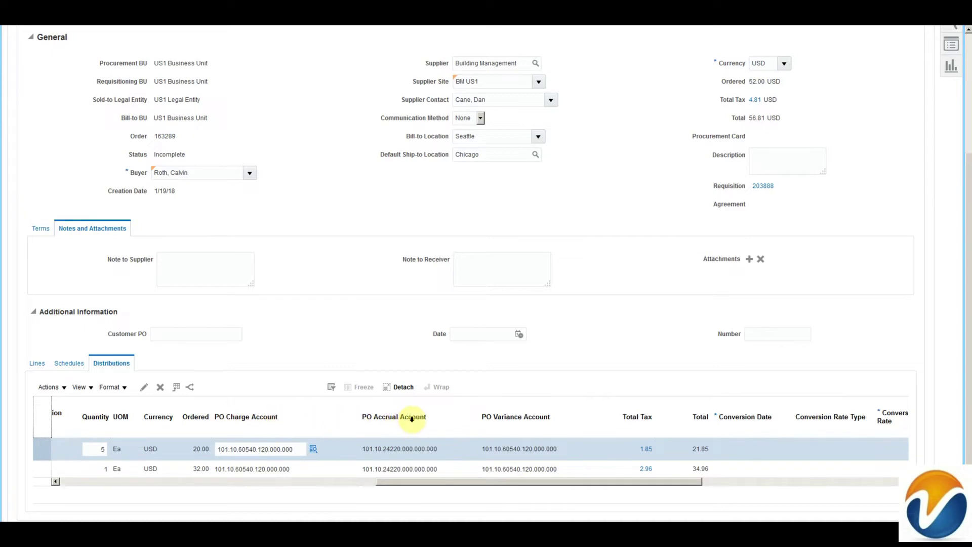
pyautogui.click(536, 416)
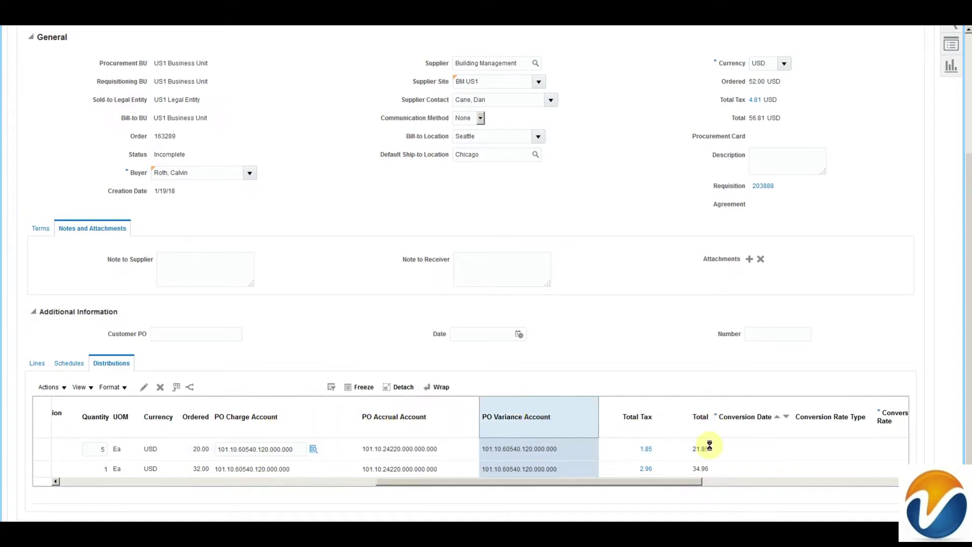
pyautogui.moveTo(681, 485); pyautogui.dragTo(405, 484)
pyautogui.click(143, 388)
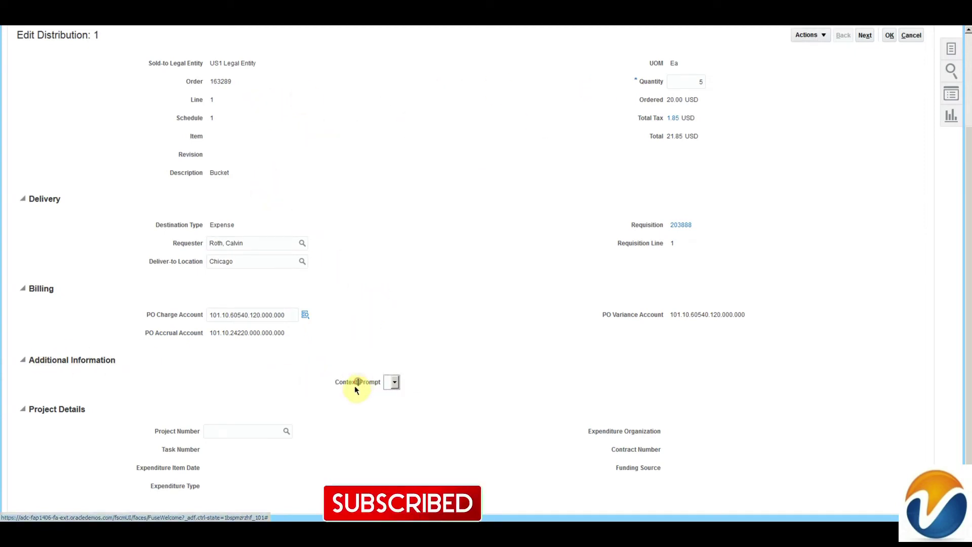
# Step: Check the distribution's Actions menu, then return to order 163289's Bucket and Water Hose Reel distributions
pyautogui.moveTo(37, 355); pyautogui.dragTo(232, 364)
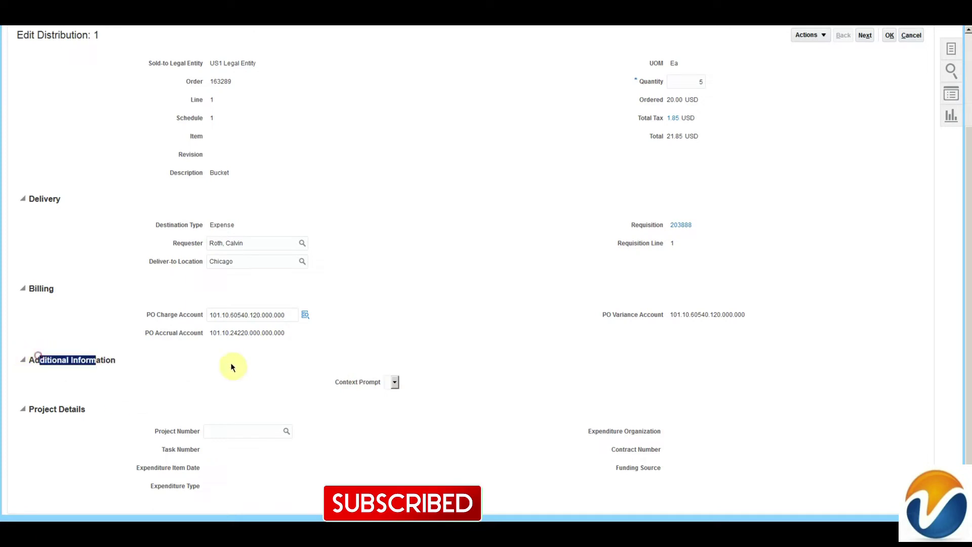
pyautogui.click(234, 366)
pyautogui.scroll(2, 236, 369)
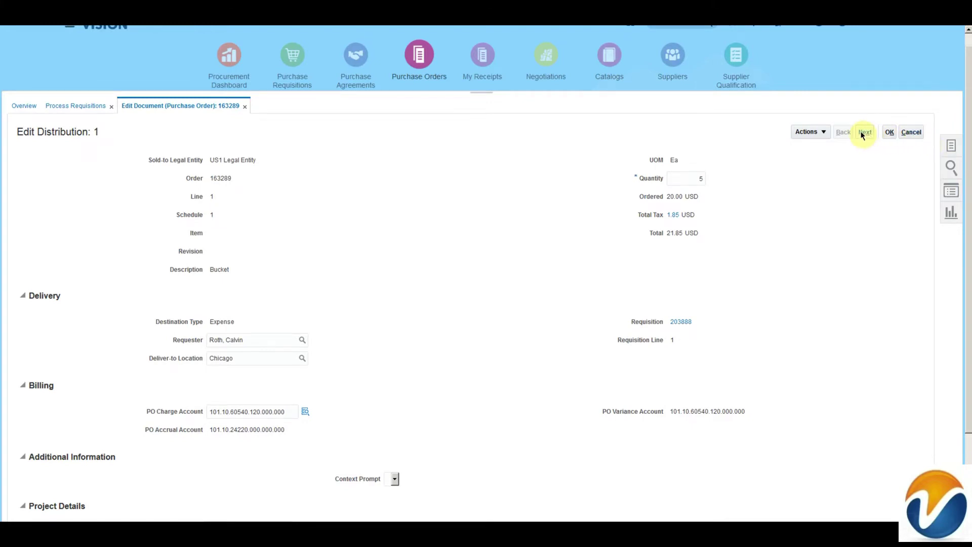
pyautogui.click(823, 132)
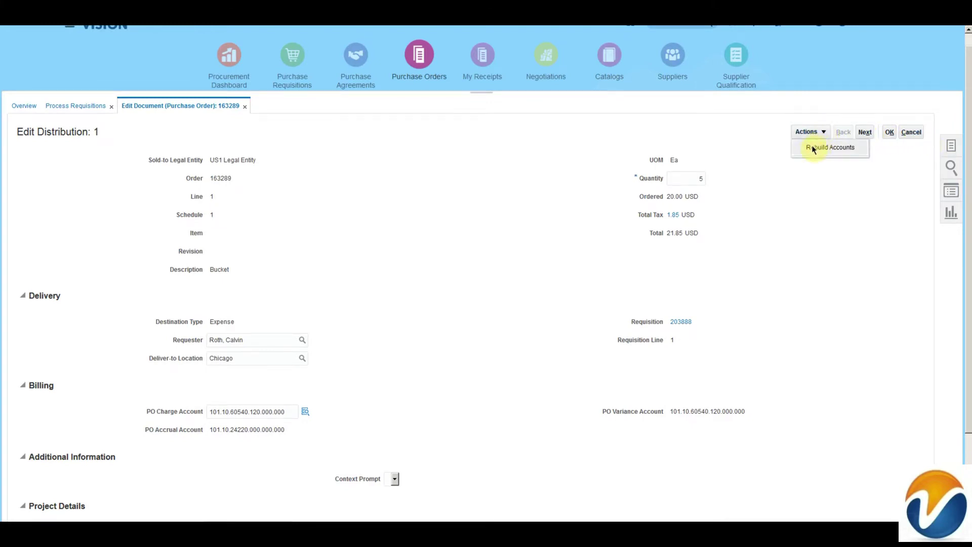
pyautogui.click(906, 133)
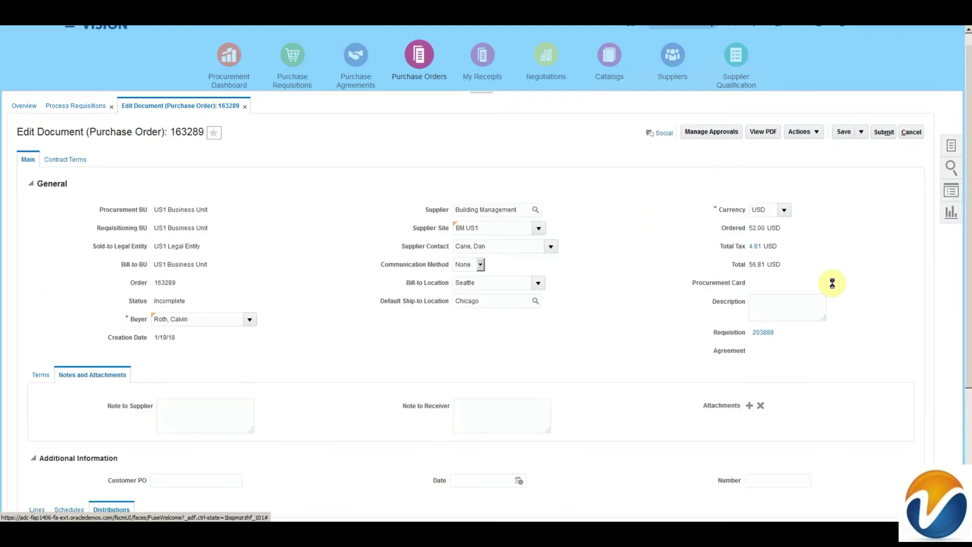
pyautogui.scroll(-3, 837, 287)
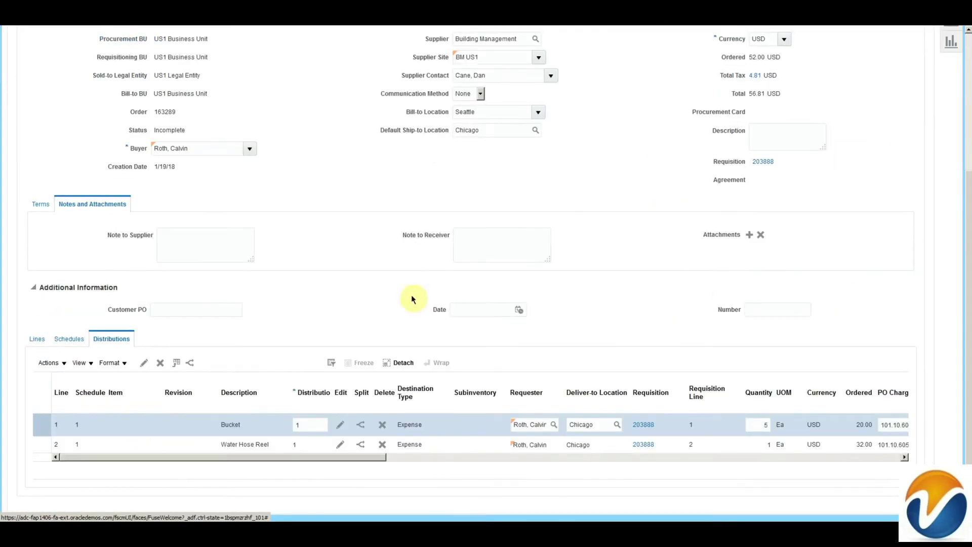
# Step: Open line 1 (Bucket) of order 163289 for editing and reach its Agreement and Note to Supplier fields
pyautogui.click(40, 339)
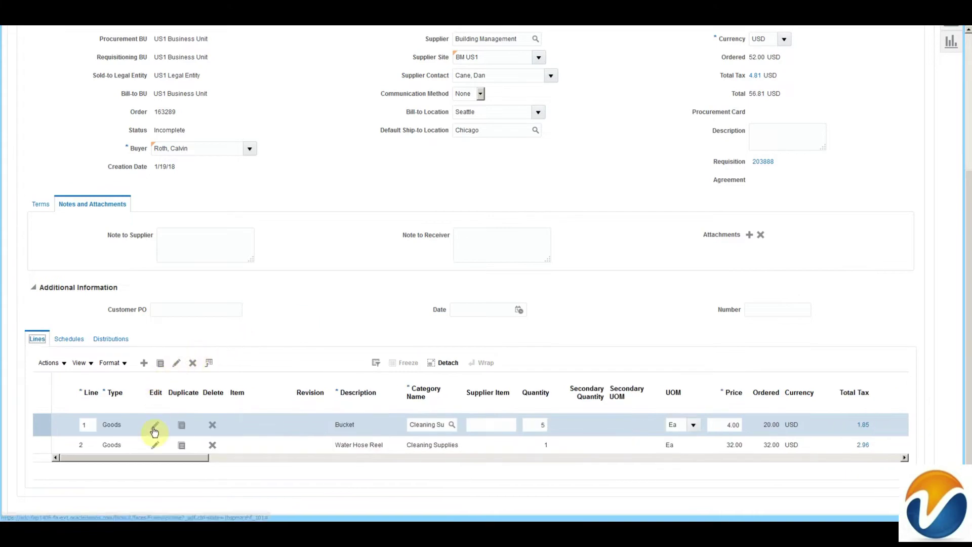
pyautogui.click(153, 426)
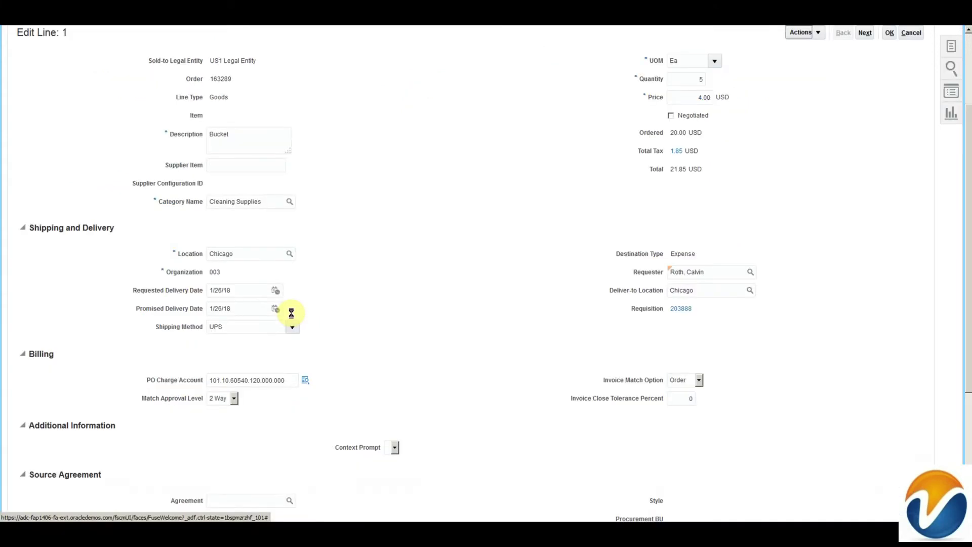
pyautogui.scroll(-4, 446, 370)
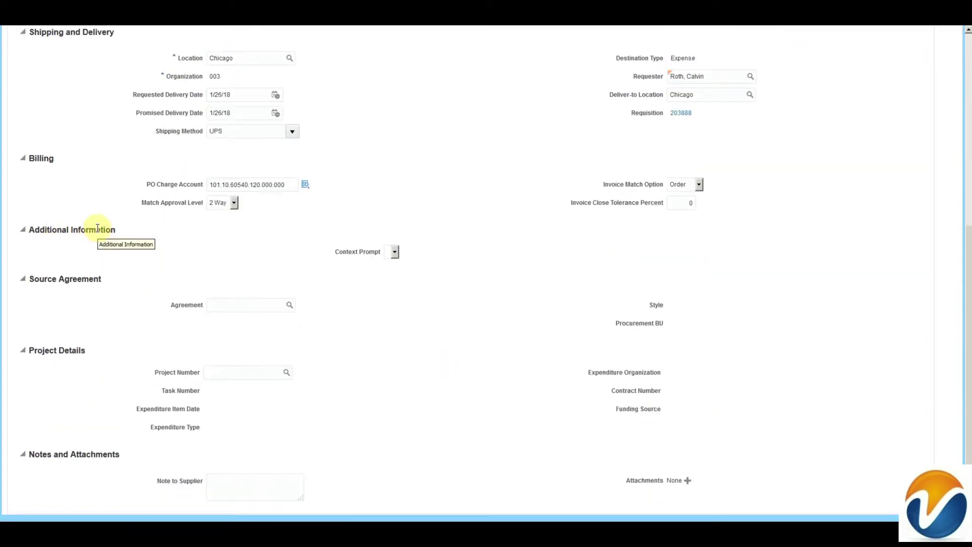
pyautogui.click(214, 305)
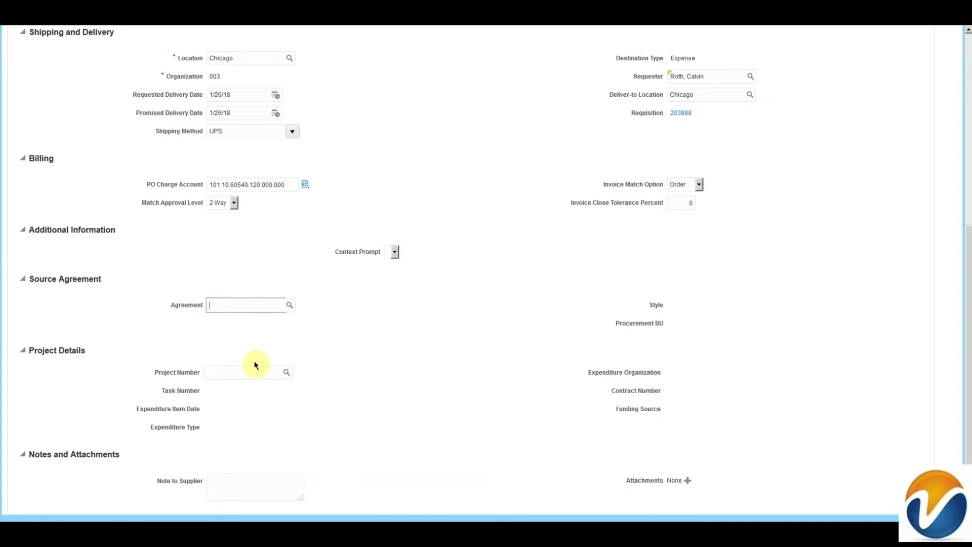
pyautogui.click(244, 481)
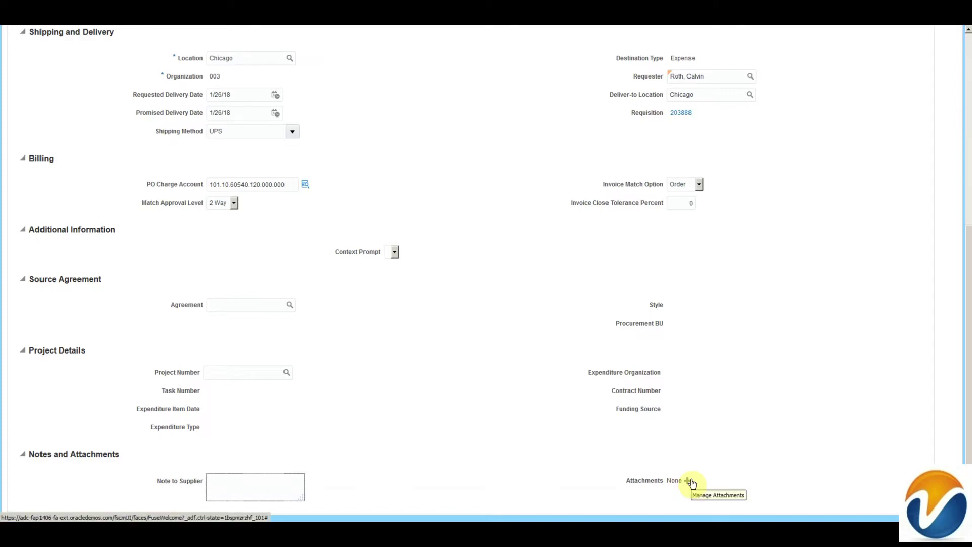
# Step: Add a Text attachment reading 'Line Attachment' to line 1
pyautogui.click(689, 481)
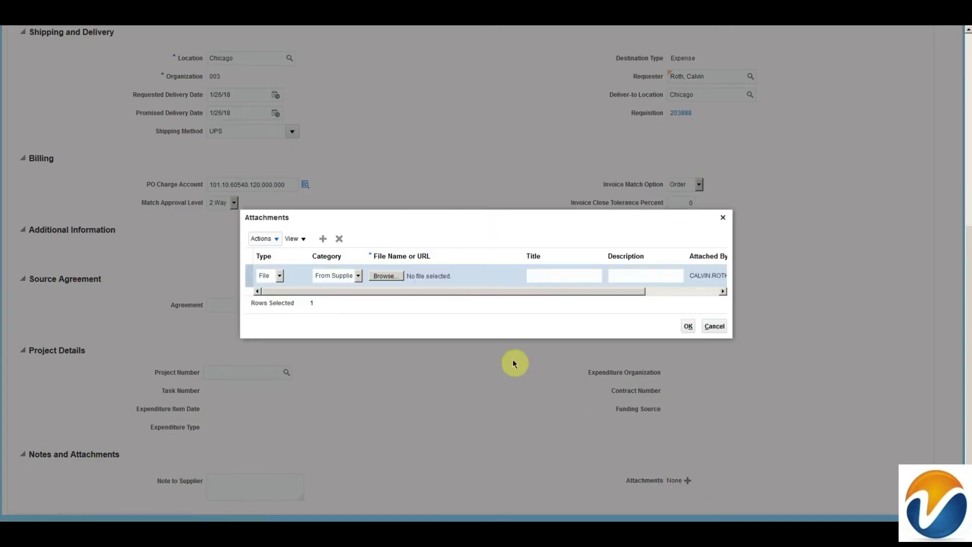
pyautogui.click(278, 276)
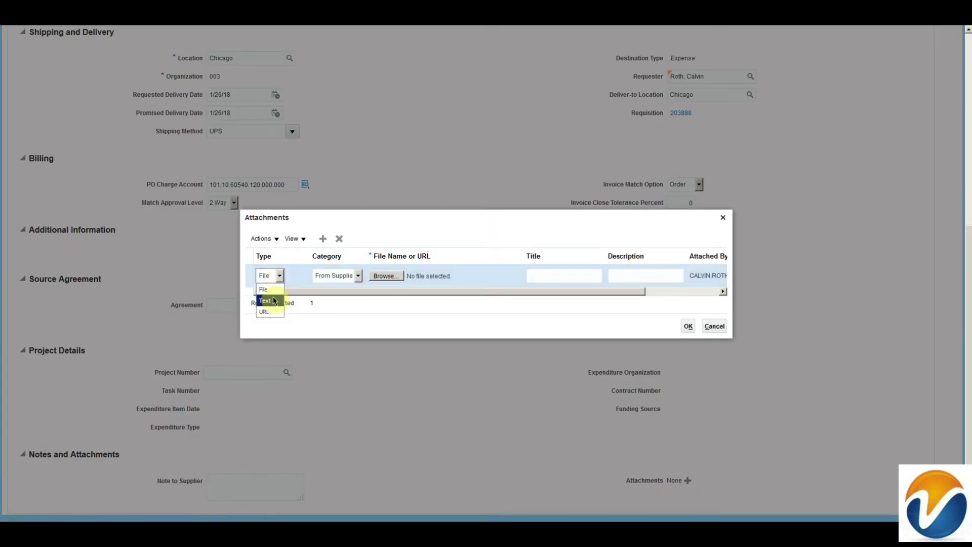
pyautogui.click(274, 302)
pyautogui.click(348, 276)
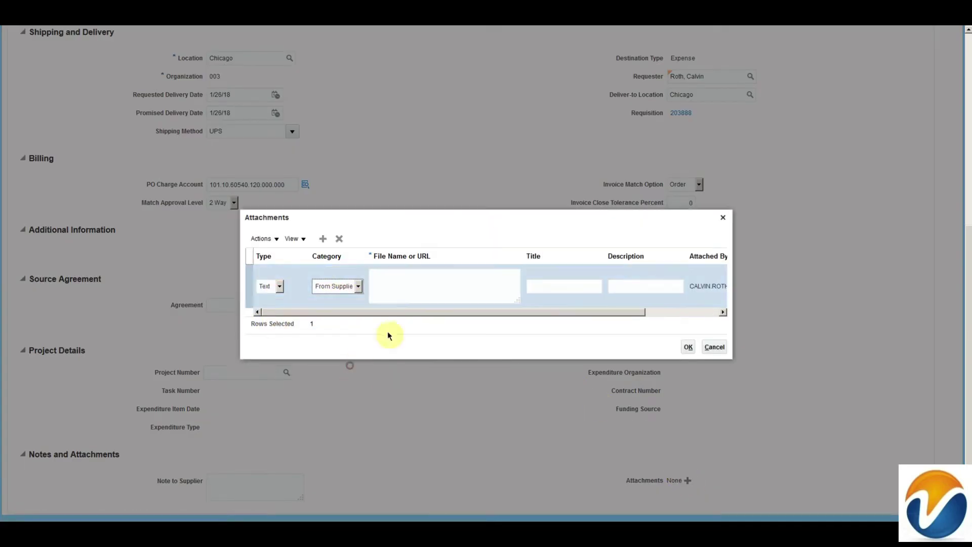
pyautogui.click(427, 281)
pyautogui.write('Line Attachm')
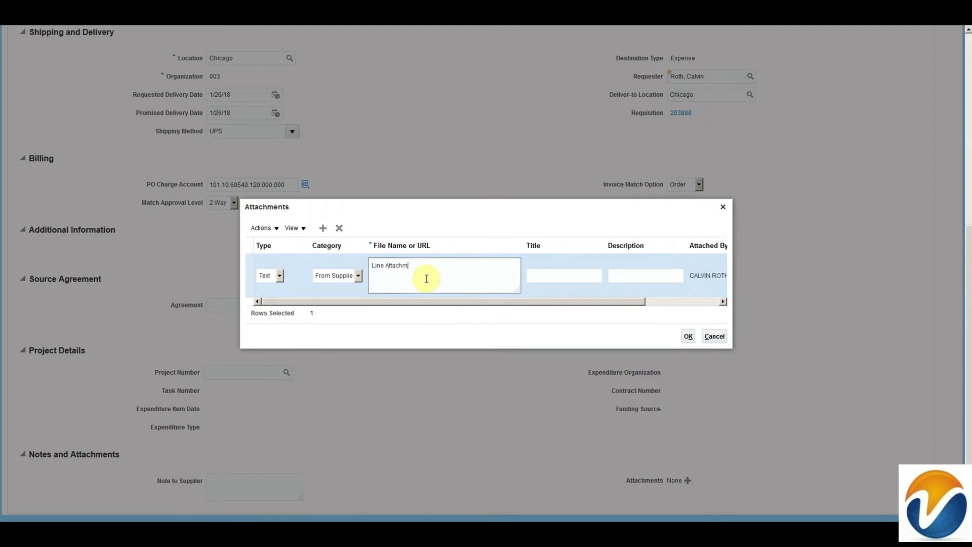
pyautogui.write('ent')
pyautogui.click(688, 336)
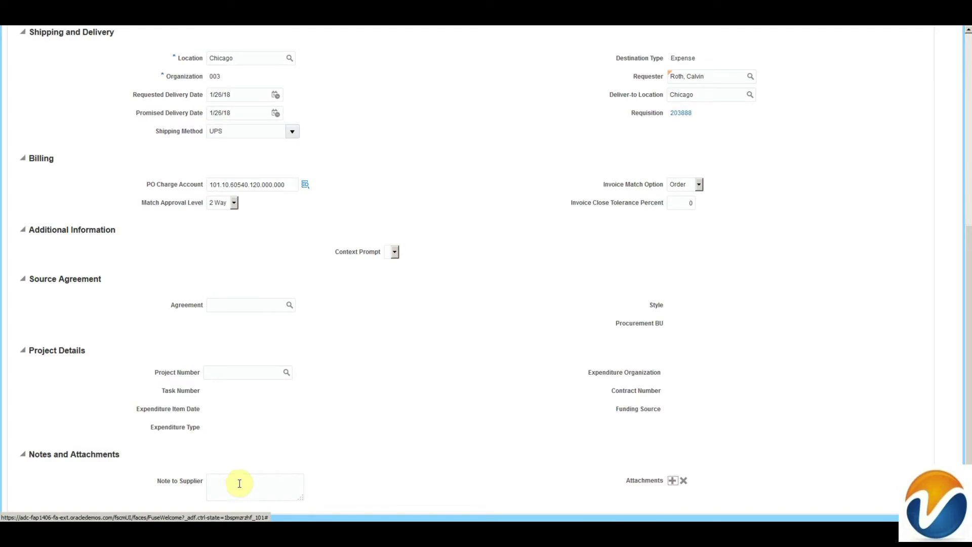
# Step: Enter the note to supplier 'Line note to Supplier' on the line
pyautogui.click(240, 483)
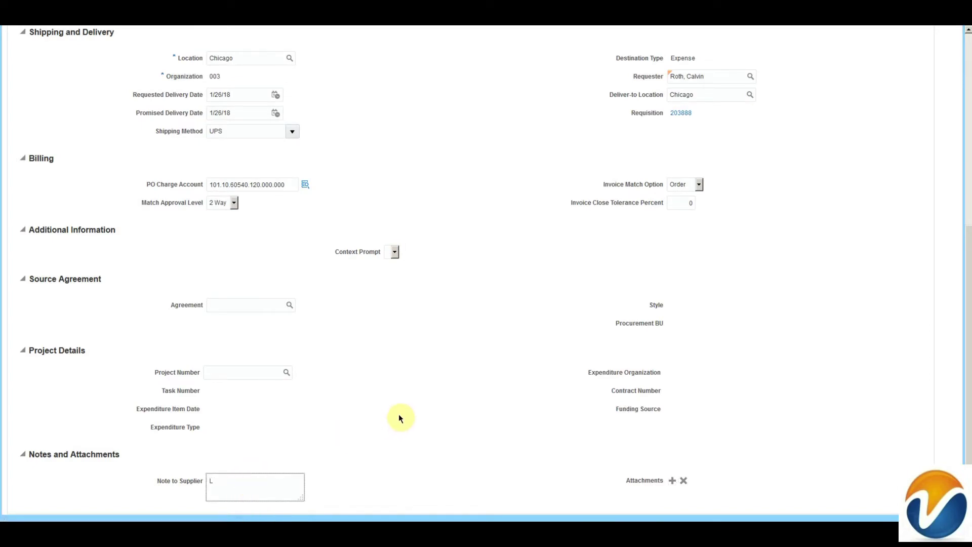
pyautogui.write('Line note to Supplier')
pyautogui.scroll(6, 399, 413)
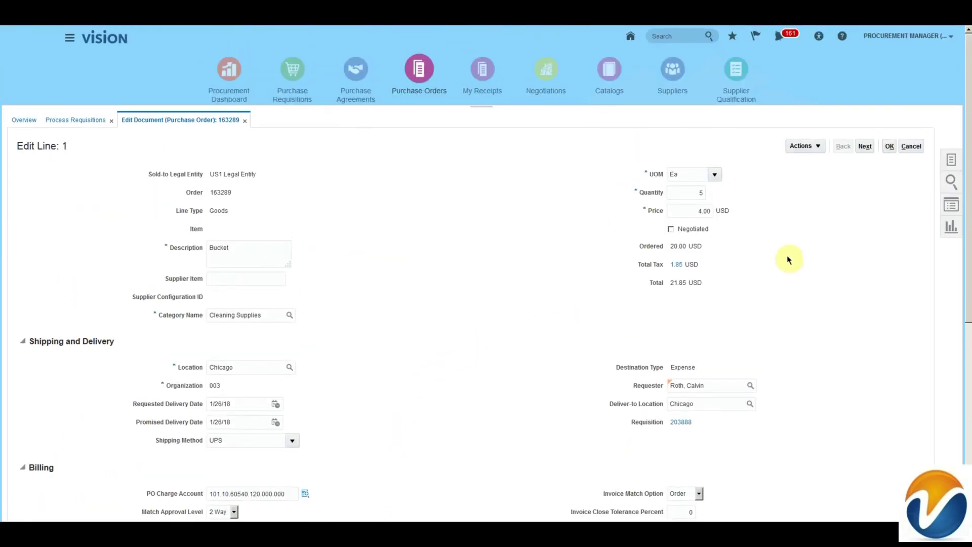
pyautogui.click(815, 147)
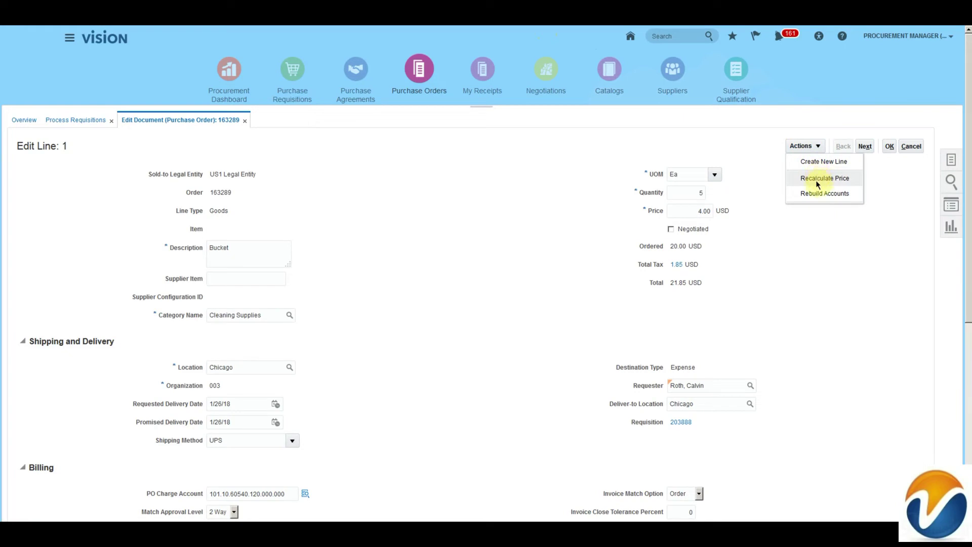
# Step: Close the line edit and confirm order 163289 has no contract terms, returning to Main
pyautogui.click(890, 147)
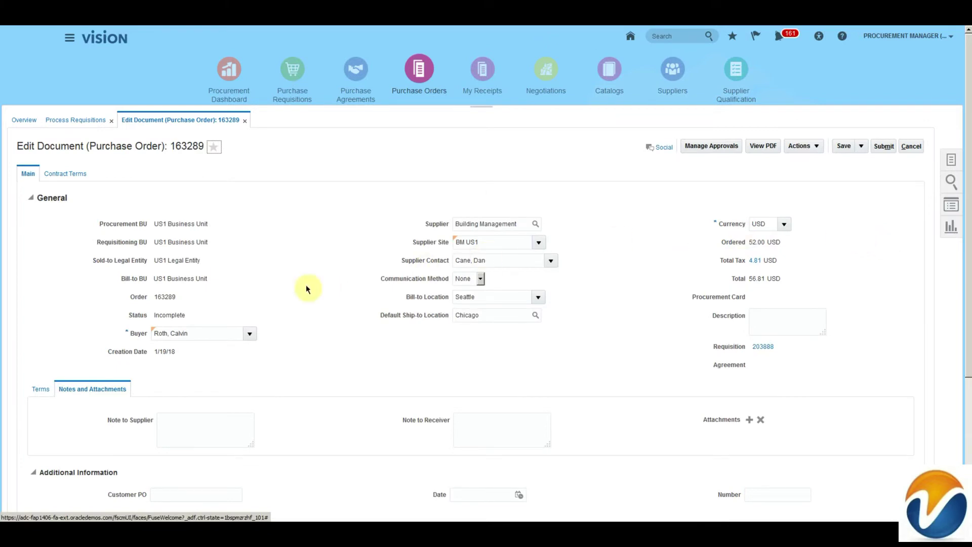
pyautogui.click(63, 176)
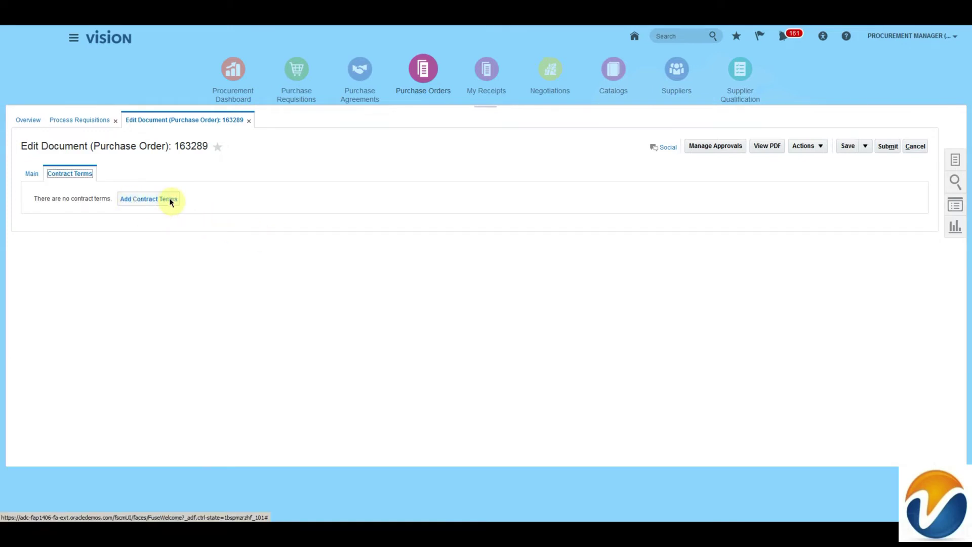
pyautogui.click(30, 174)
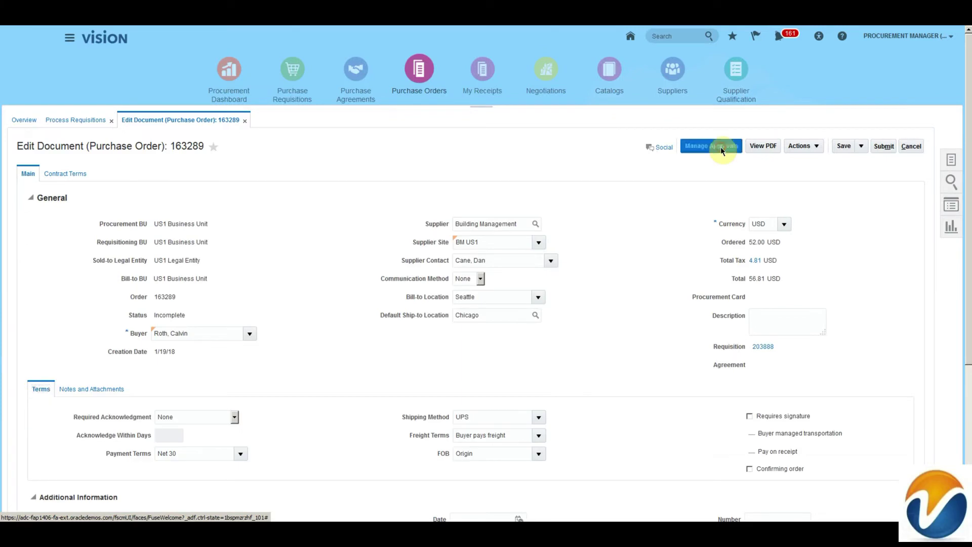
# Step: Review the Terms Stage approvers in Manage Approvals, then cancel back to order 163289
pyautogui.click(721, 147)
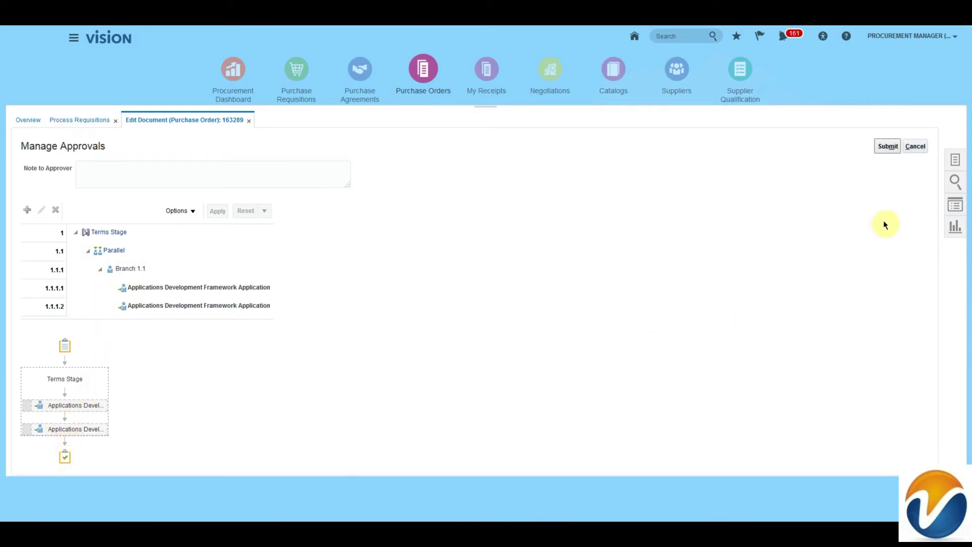
pyautogui.click(914, 147)
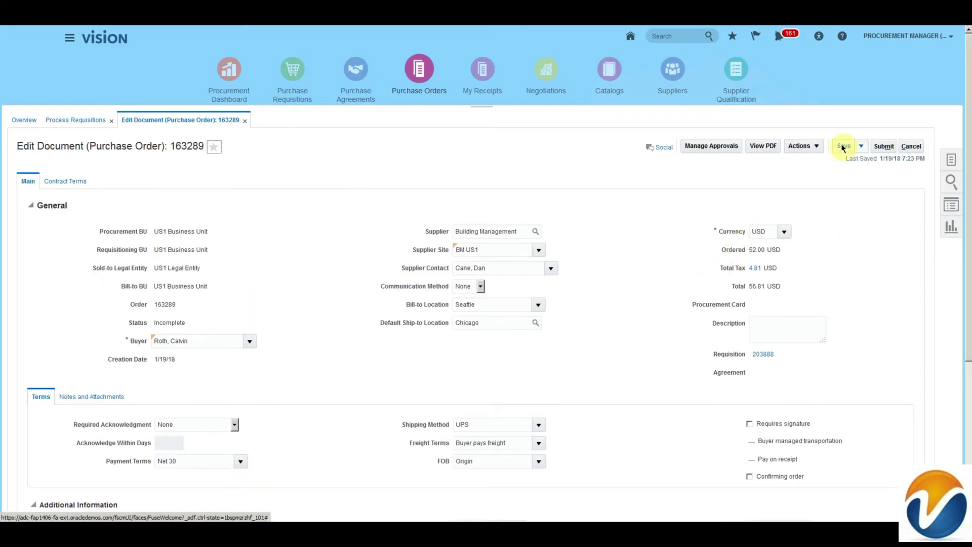
# Step: Check the Save and Actions menus, note the Incomplete status, and save order 163289
pyautogui.click(861, 146)
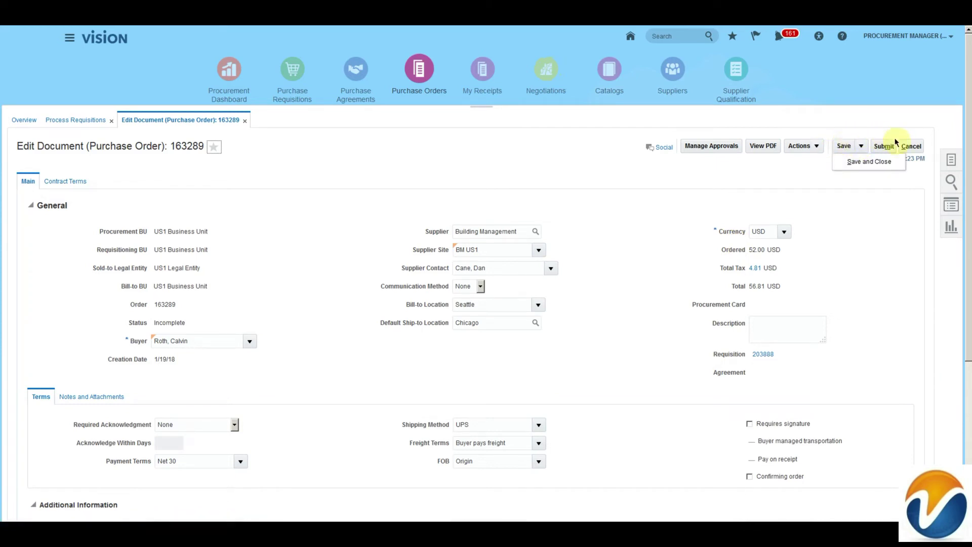
pyautogui.click(818, 147)
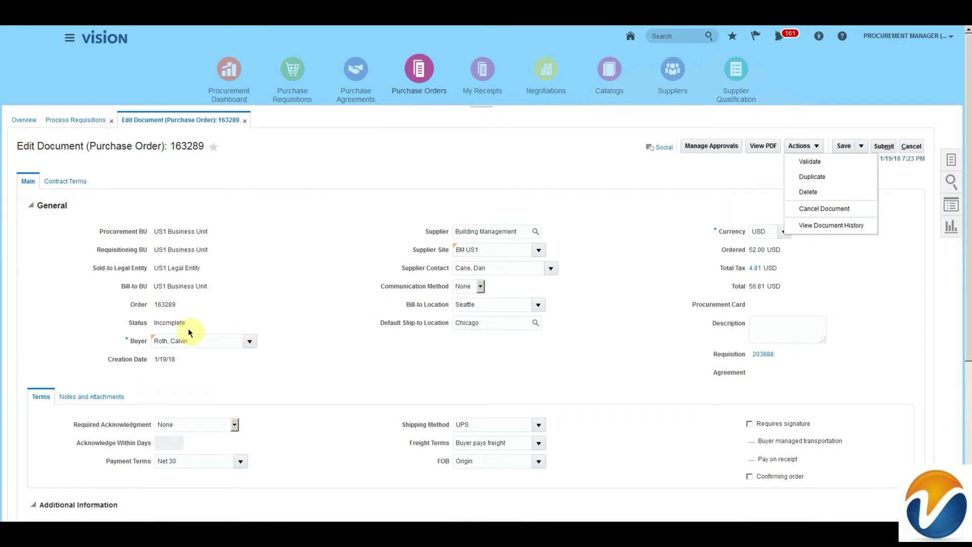
pyautogui.moveTo(125, 322); pyautogui.dragTo(200, 322)
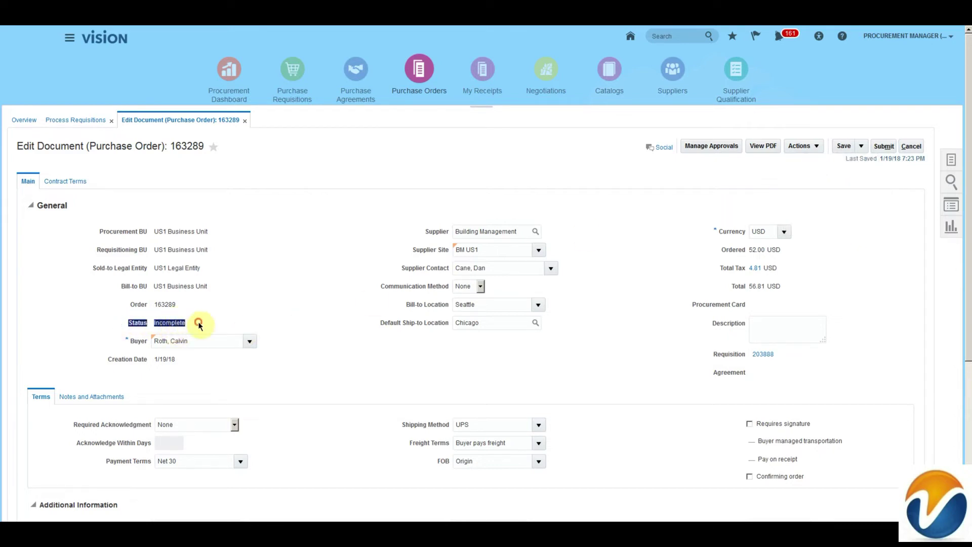
pyautogui.click(802, 146)
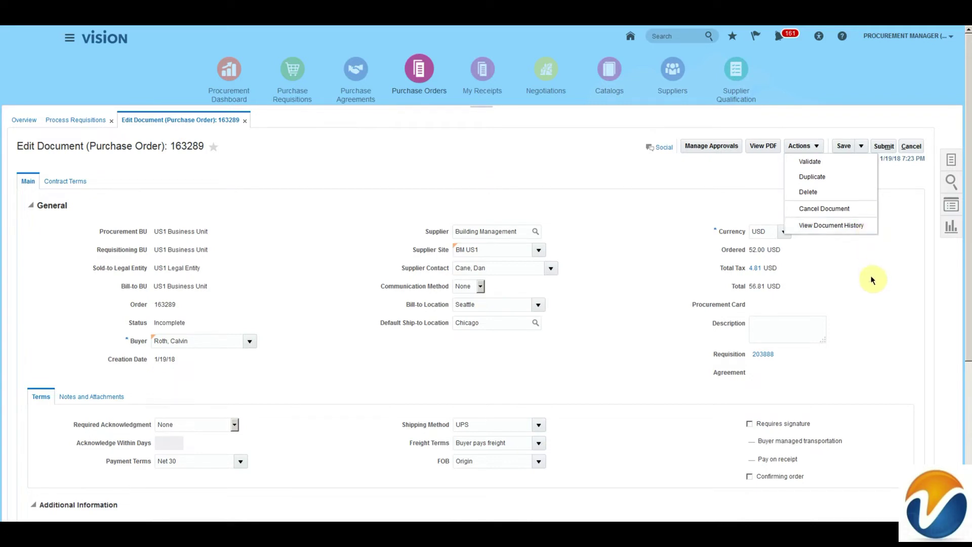
pyautogui.click(847, 145)
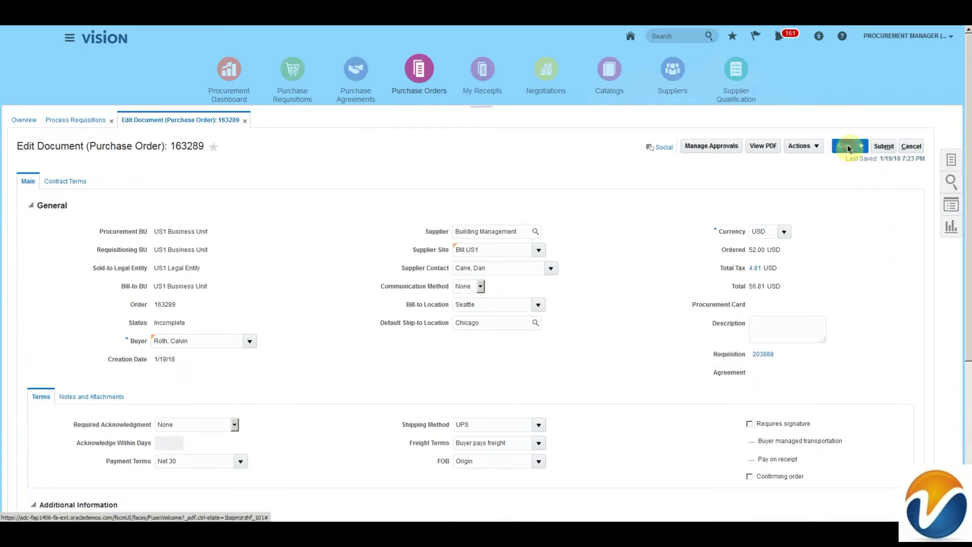
# Step: Submit order 163289 for approval, noting its communication method
pyautogui.click(883, 146)
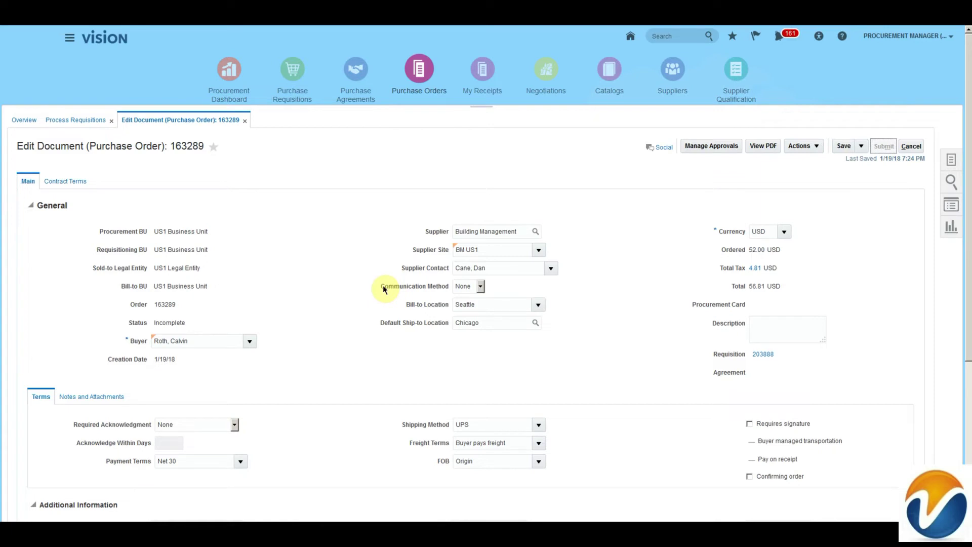
pyautogui.moveTo(384, 288); pyautogui.dragTo(455, 286)
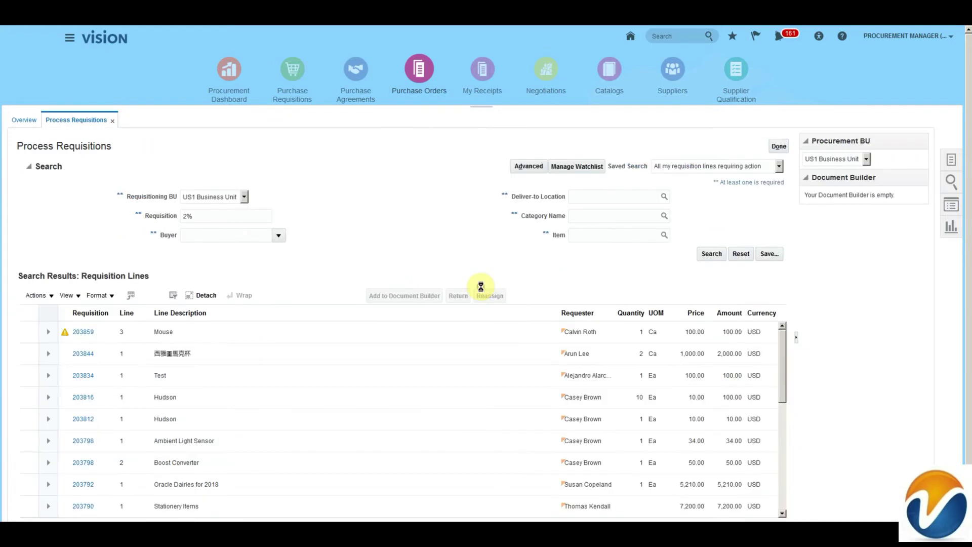
# Step: Dismiss the submission confirmation and review the purchase order 163287 task in the notifications worklist
pyautogui.moveTo(480, 150); pyautogui.dragTo(535, 150)
pyautogui.click(572, 167)
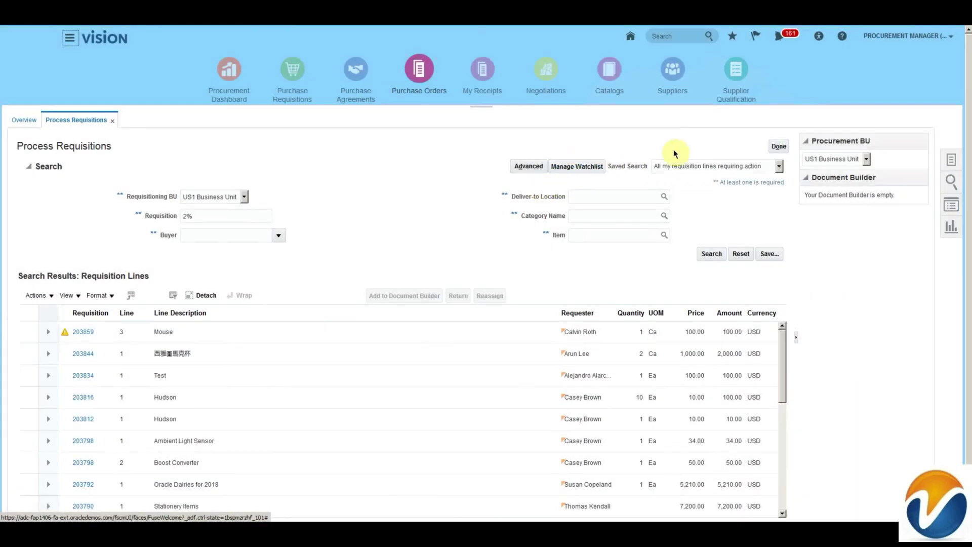
pyautogui.click(779, 37)
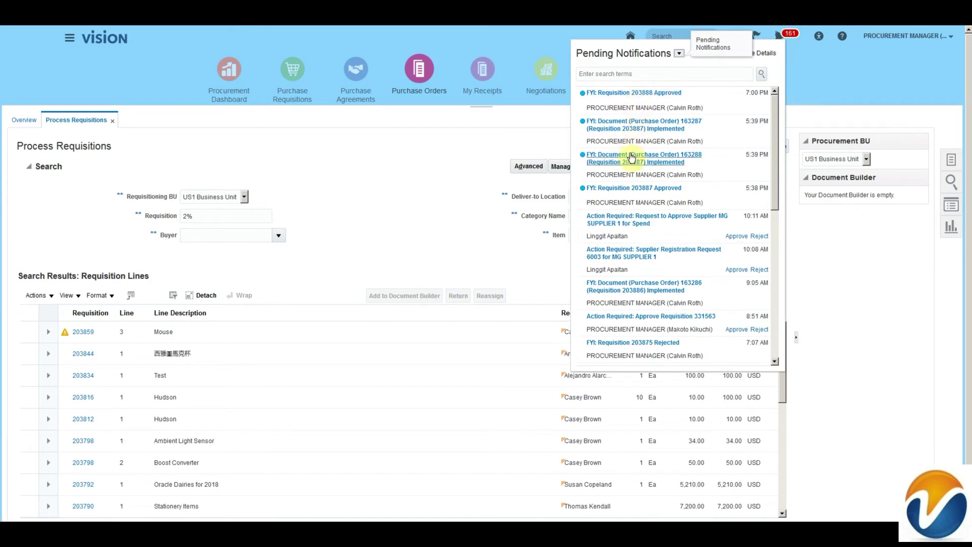
pyautogui.click(770, 57)
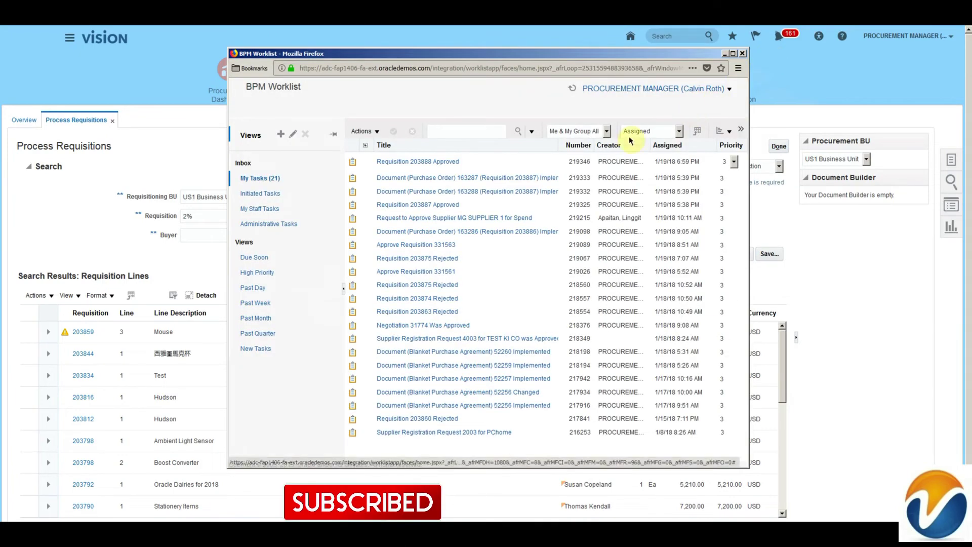
pyautogui.click(534, 180)
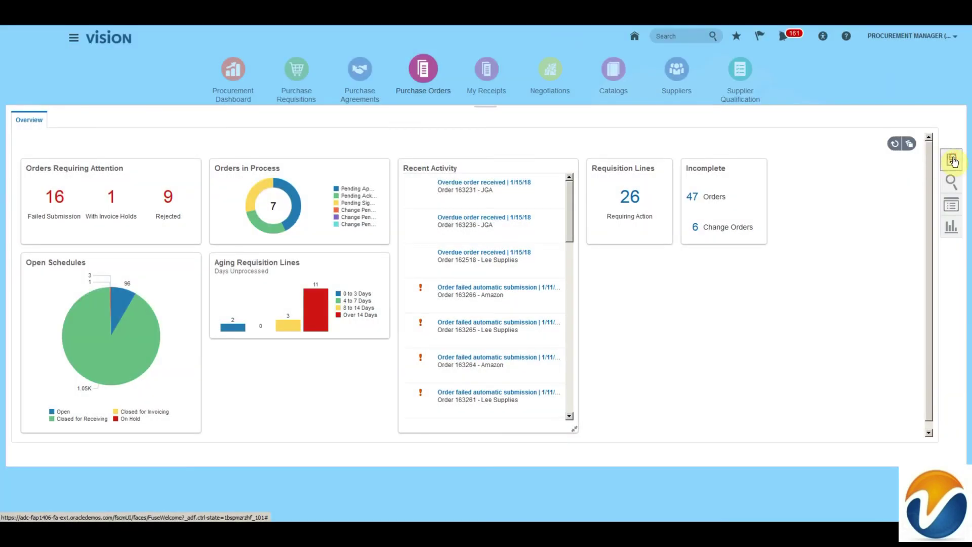
# Step: Open Manage Orders and set Procurement BU to US1 Business Unit
pyautogui.click(952, 160)
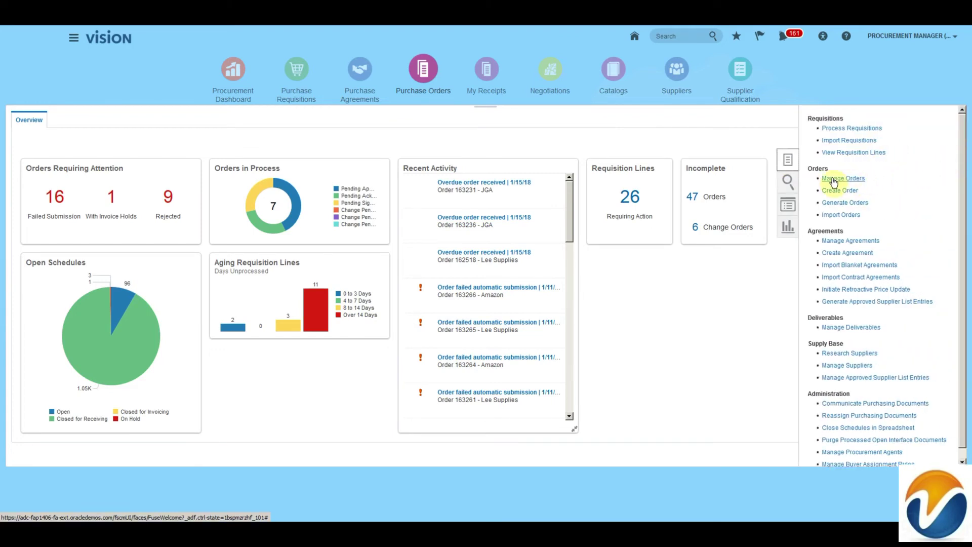
pyautogui.click(834, 180)
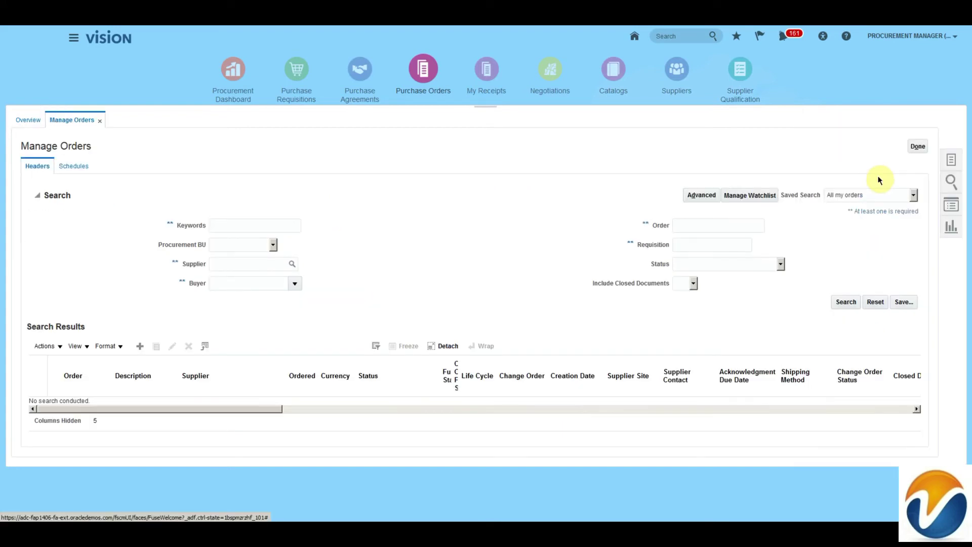
pyautogui.click(230, 245)
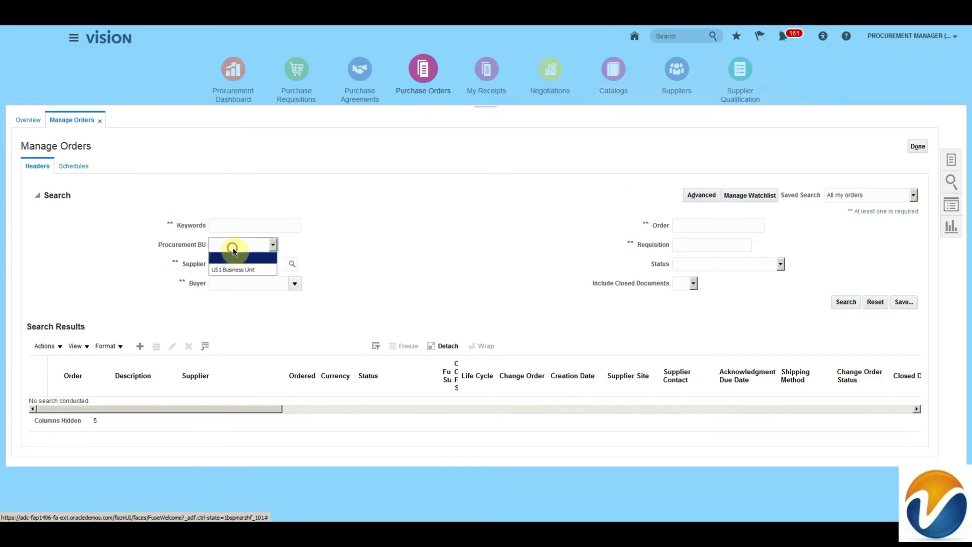
pyautogui.click(233, 269)
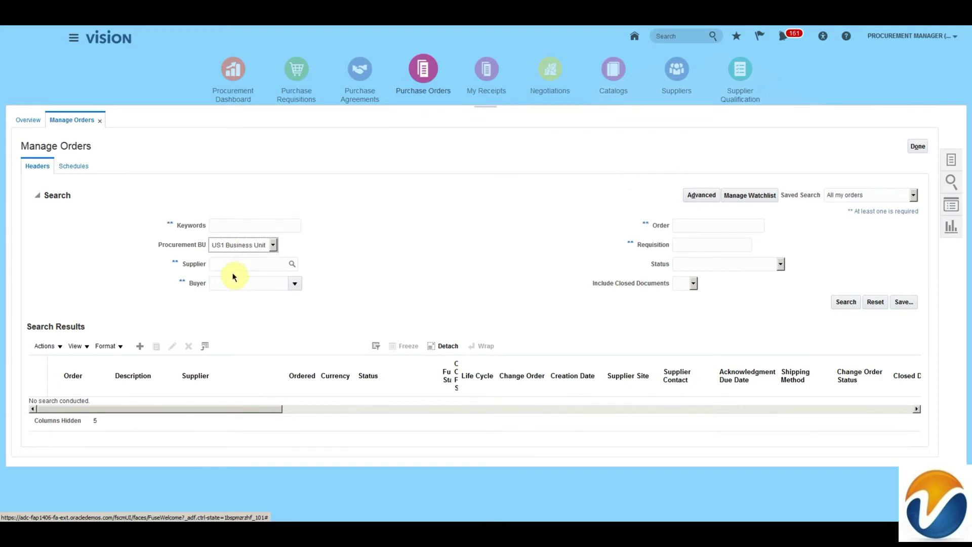
# Step: Switch the order search to Advanced mode and browse the Add Fields list
pyautogui.click(699, 225)
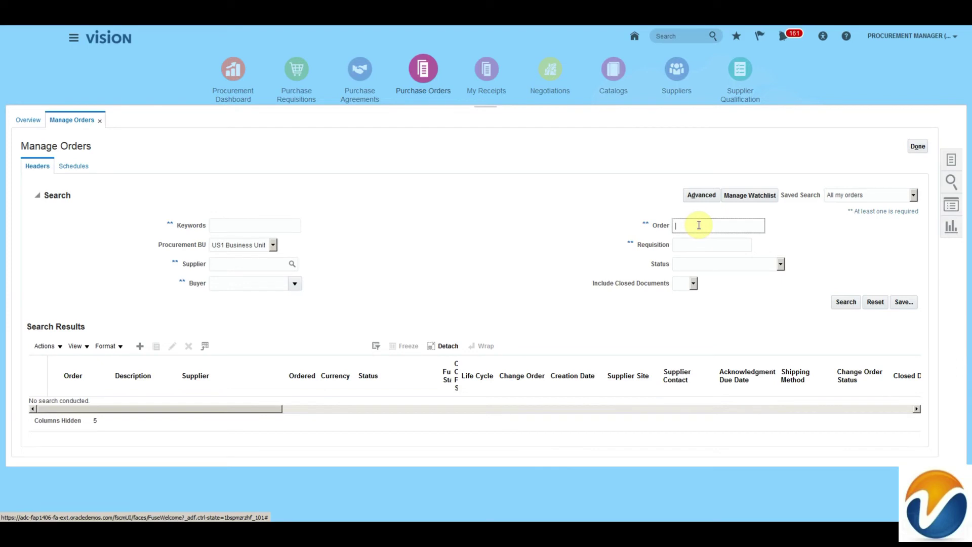
pyautogui.click(691, 243)
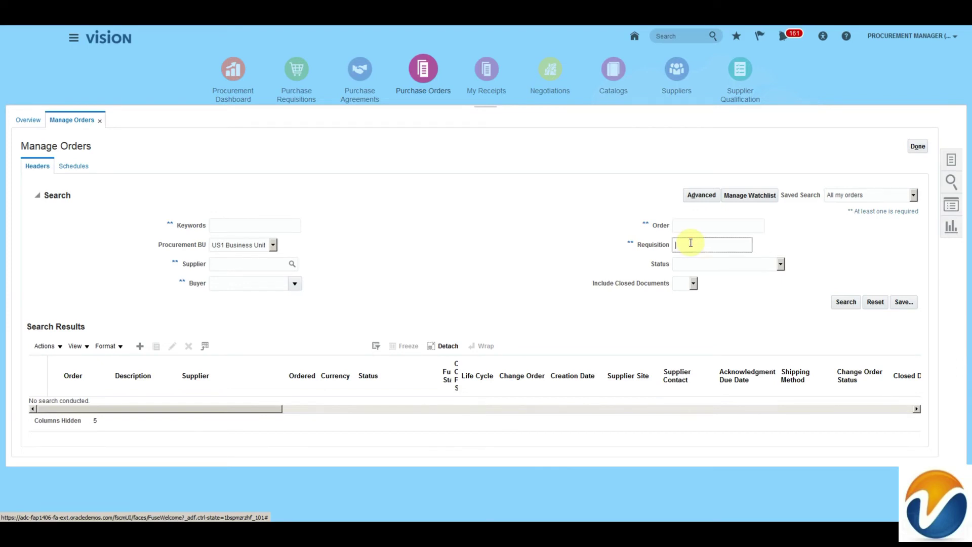
pyautogui.click(702, 195)
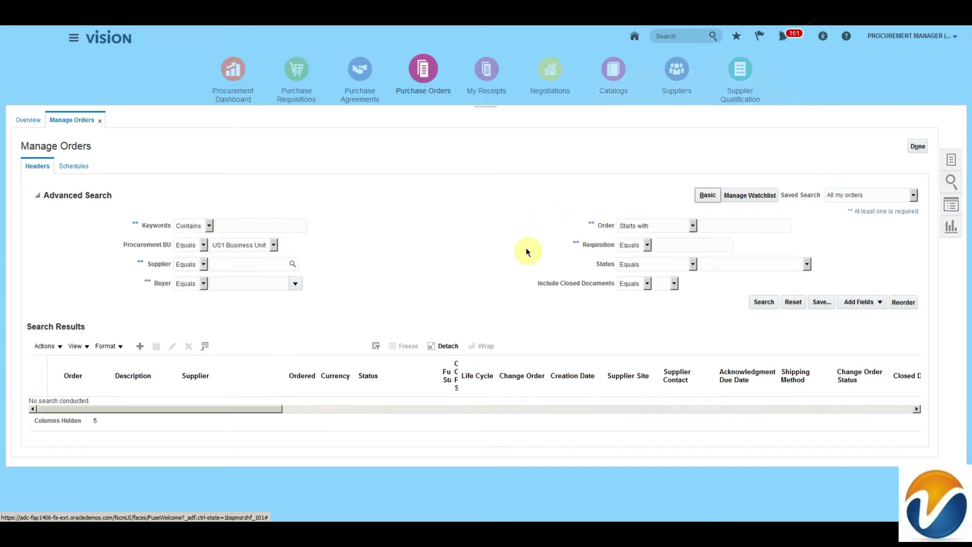
pyautogui.click(861, 303)
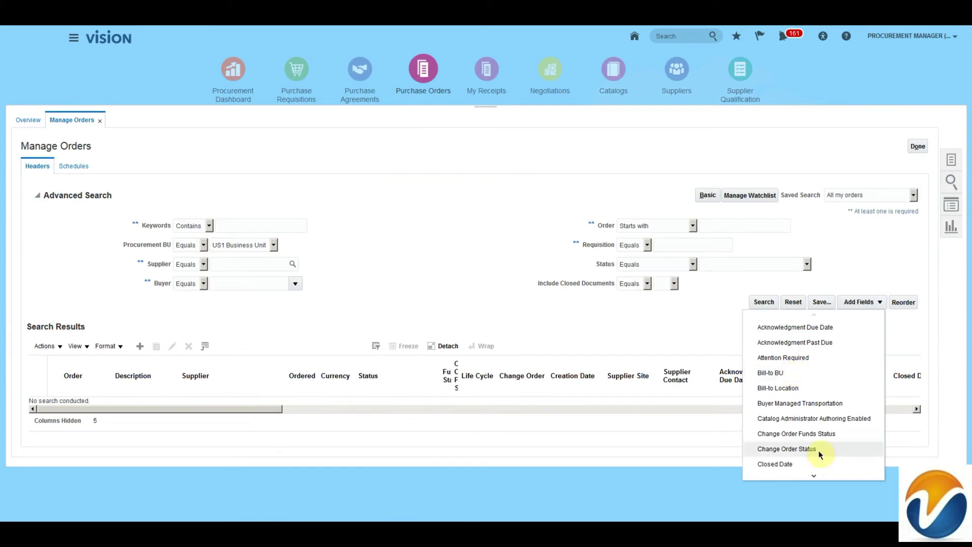
pyautogui.click(817, 474)
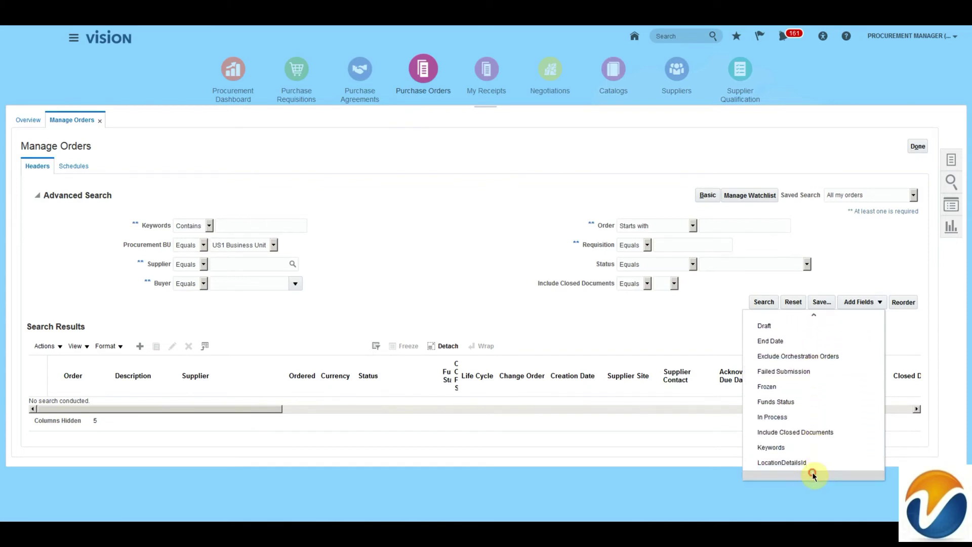
pyautogui.click(234, 222)
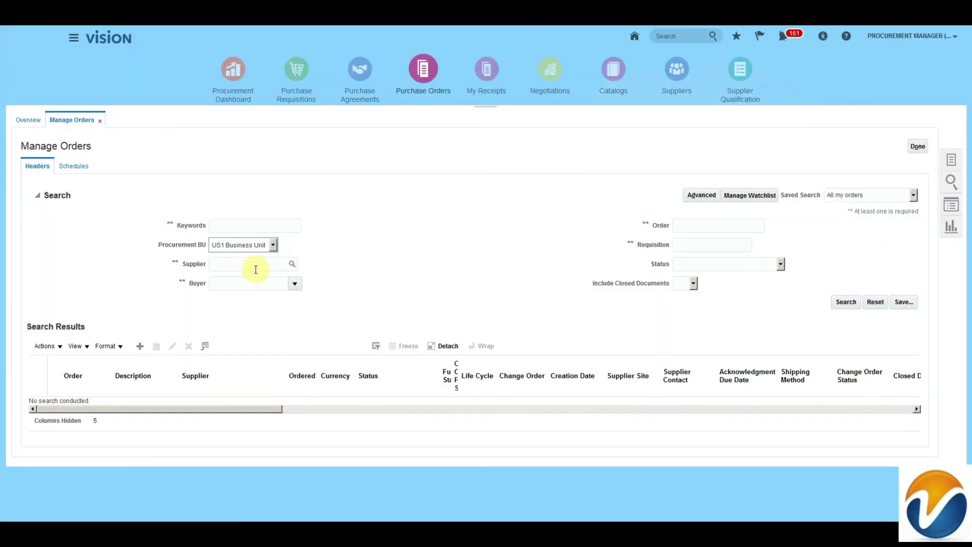
# Step: Search orders for supplier Building Management, chosen through the Supplier lookup
pyautogui.click(255, 268)
pyautogui.write('b')
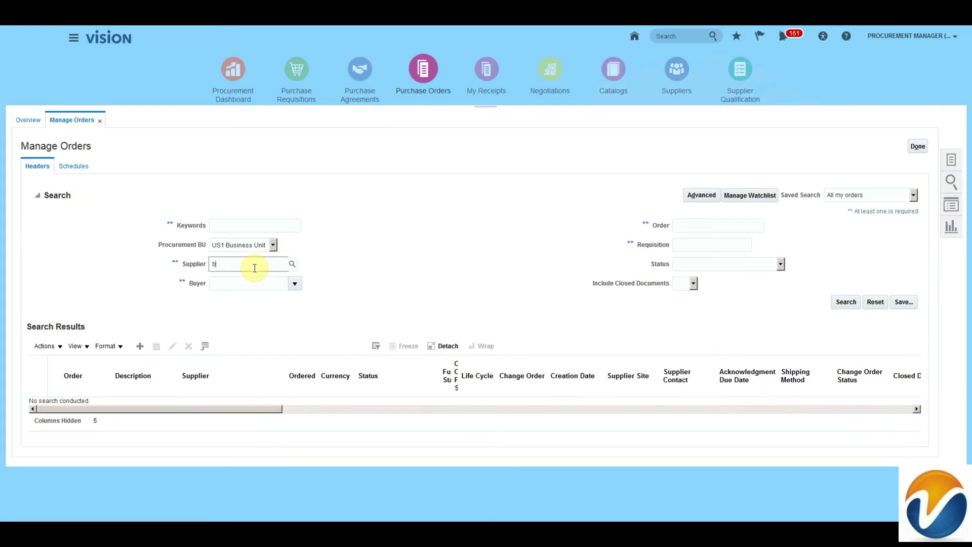
pyautogui.write('u')
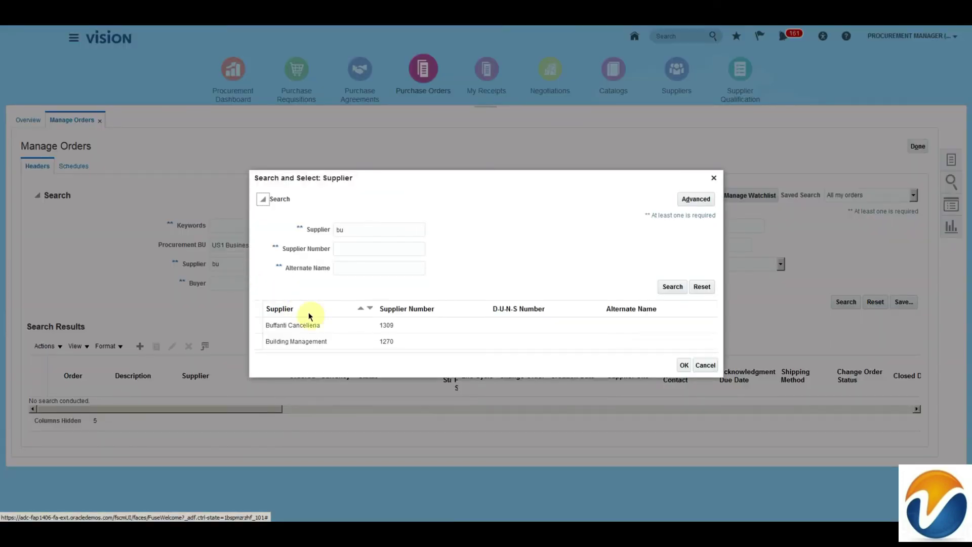
pyautogui.click(328, 344)
pyautogui.click(685, 365)
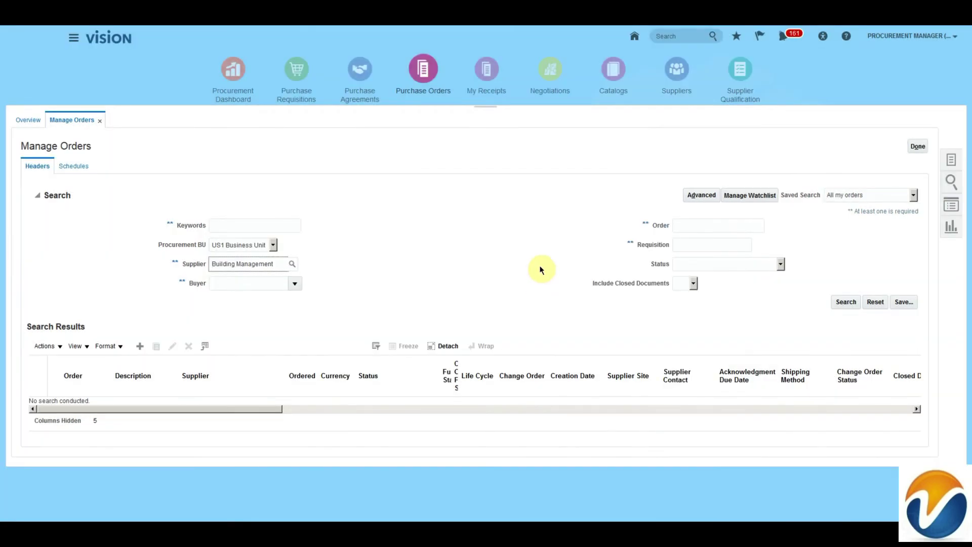
pyautogui.click(845, 303)
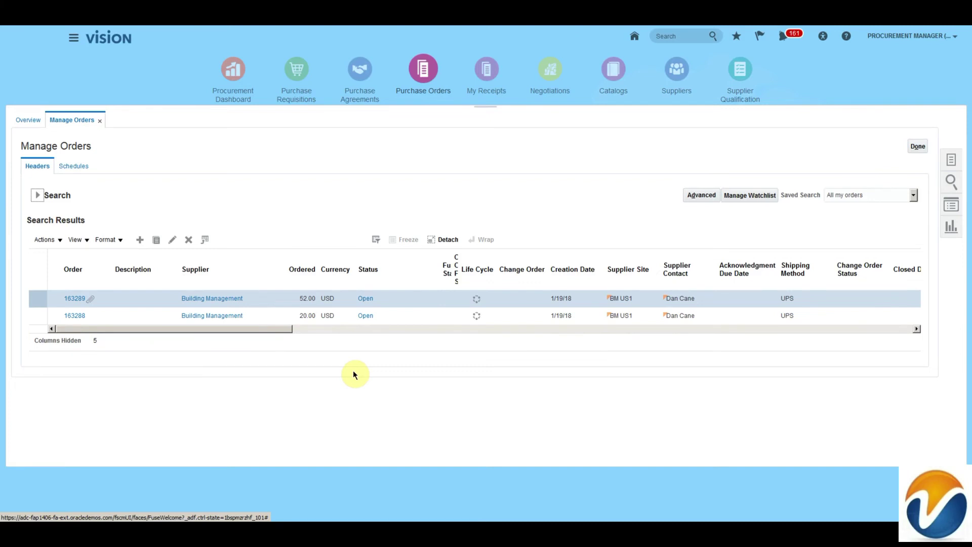
# Step: Open order 163289, try View PDF and cancel the download, then open Actions
pyautogui.click(71, 300)
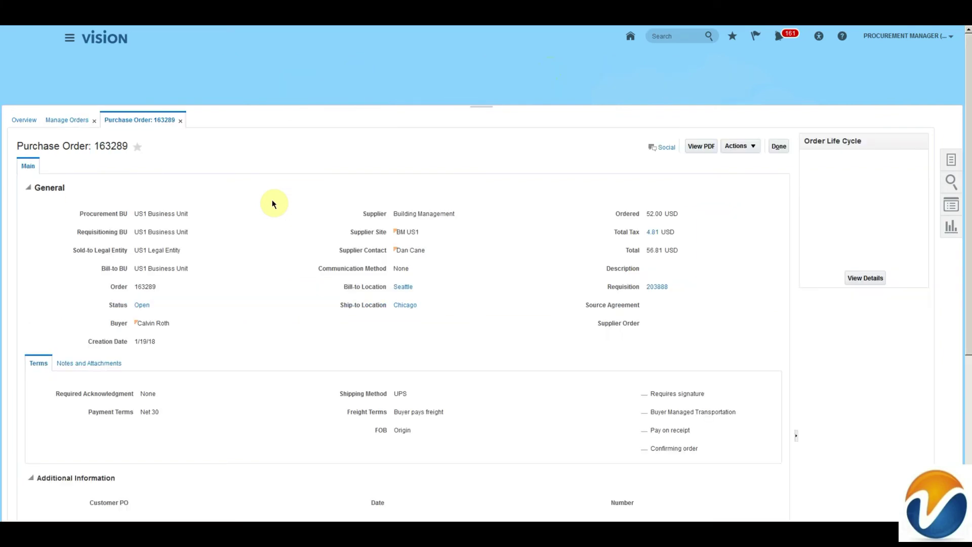
pyautogui.click(699, 147)
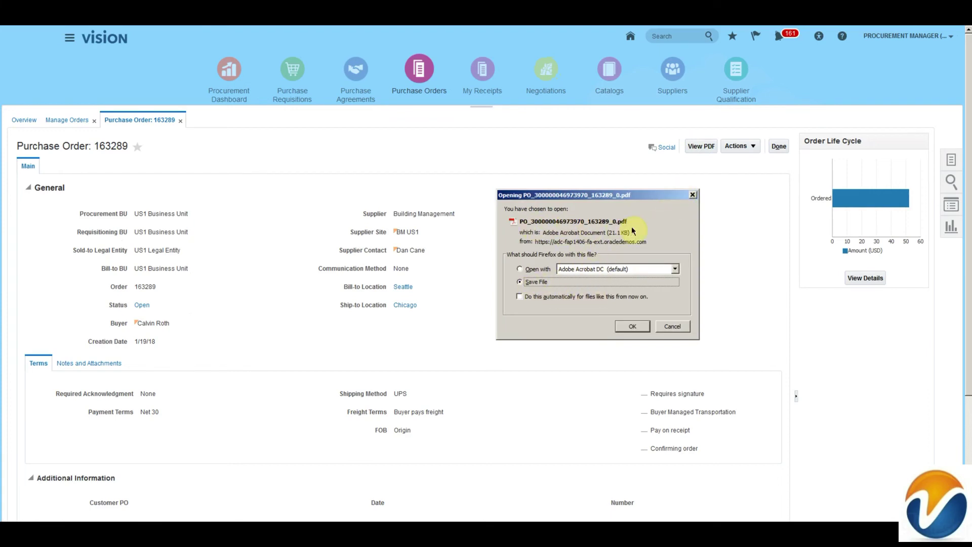
pyautogui.click(665, 329)
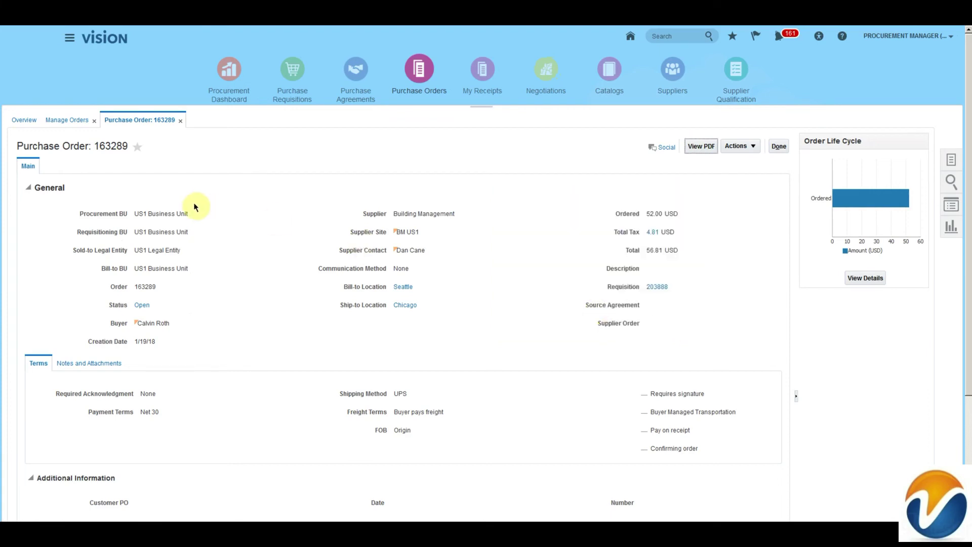
pyautogui.click(730, 147)
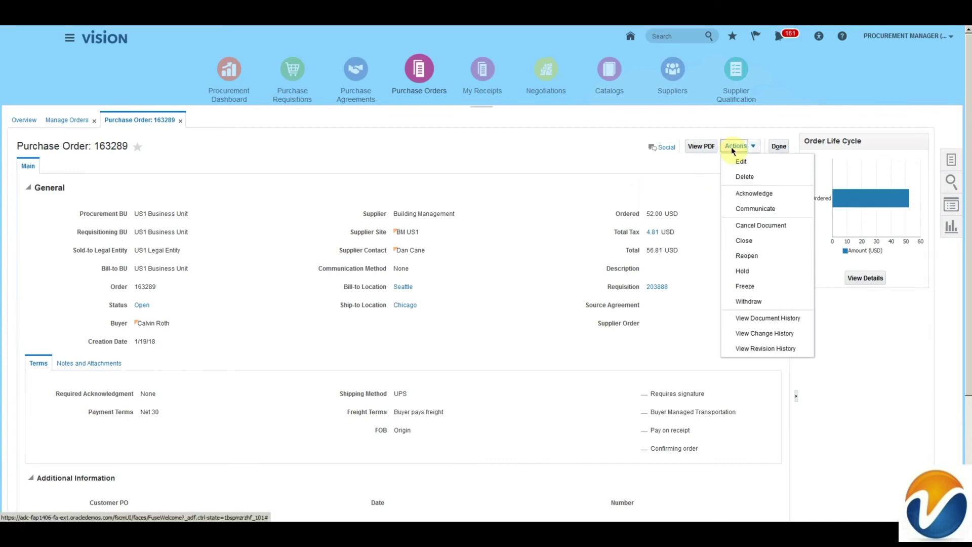
# Step: Communicate purchase order 163289 to the supplier by E-Mail, entering the supplier's e-mail address
pyautogui.click(732, 208)
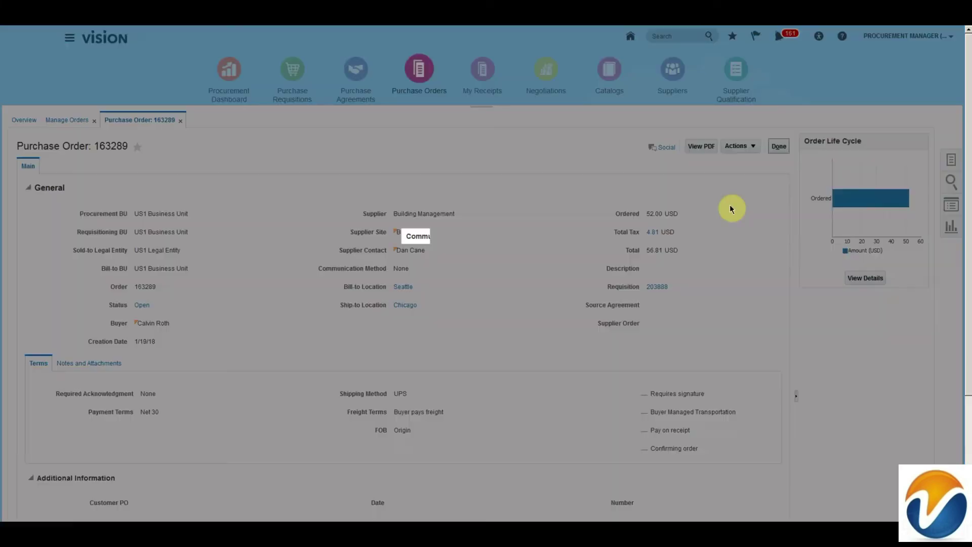
pyautogui.click(490, 264)
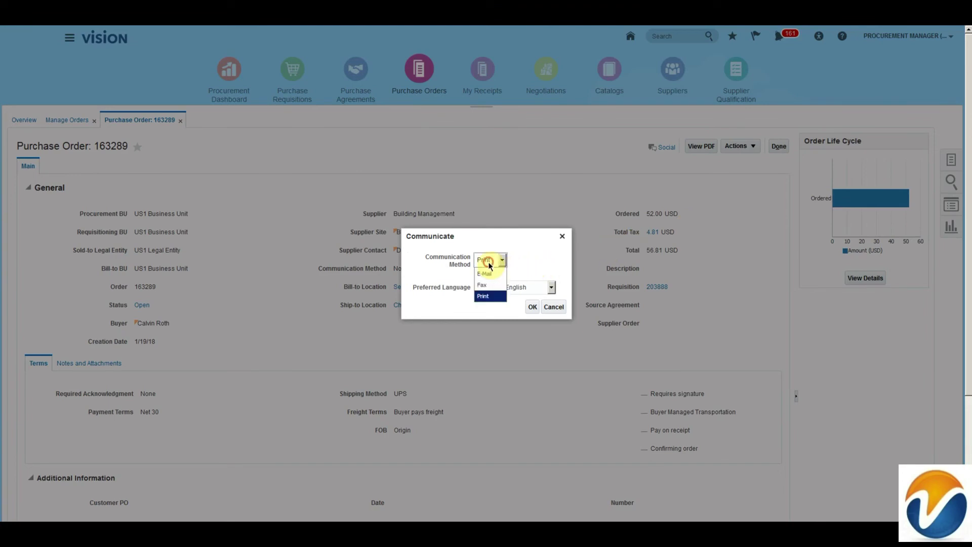
pyautogui.click(486, 274)
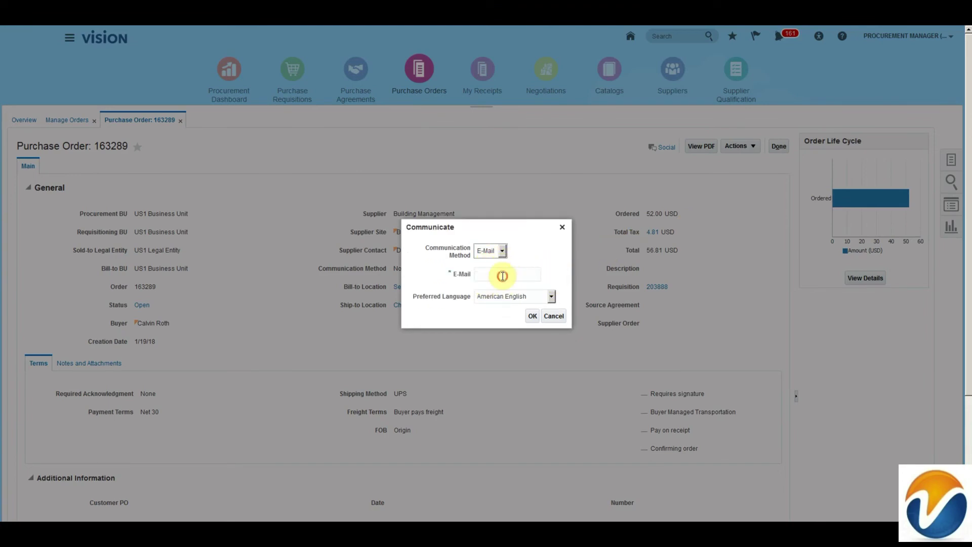
pyautogui.click(503, 276)
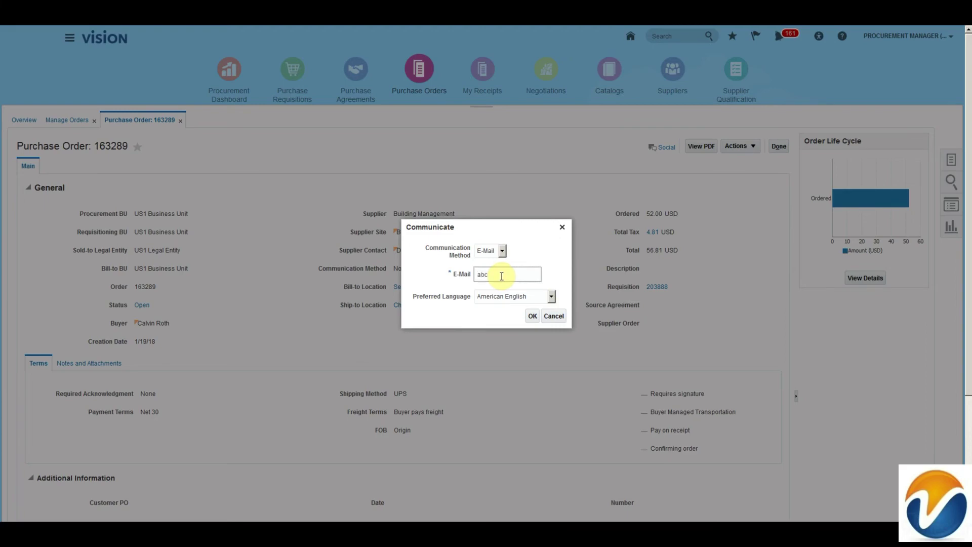
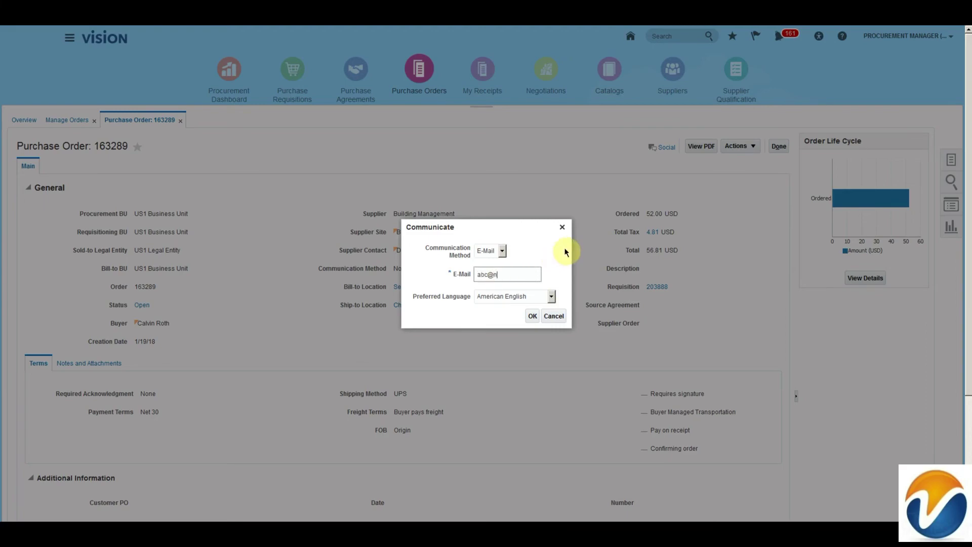
pyautogui.click(533, 316)
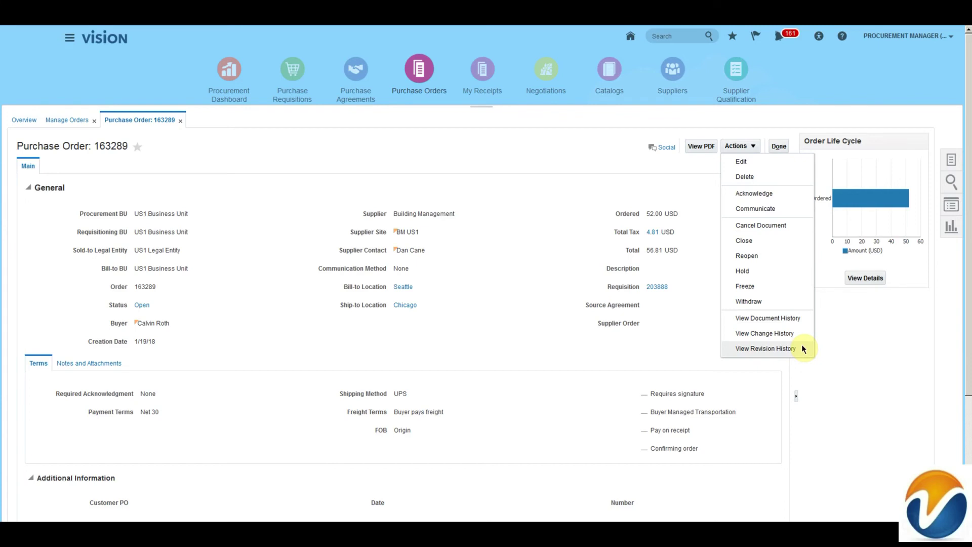
# Step: Open order 163289's document history and view the Submit action's approval task
pyautogui.click(766, 319)
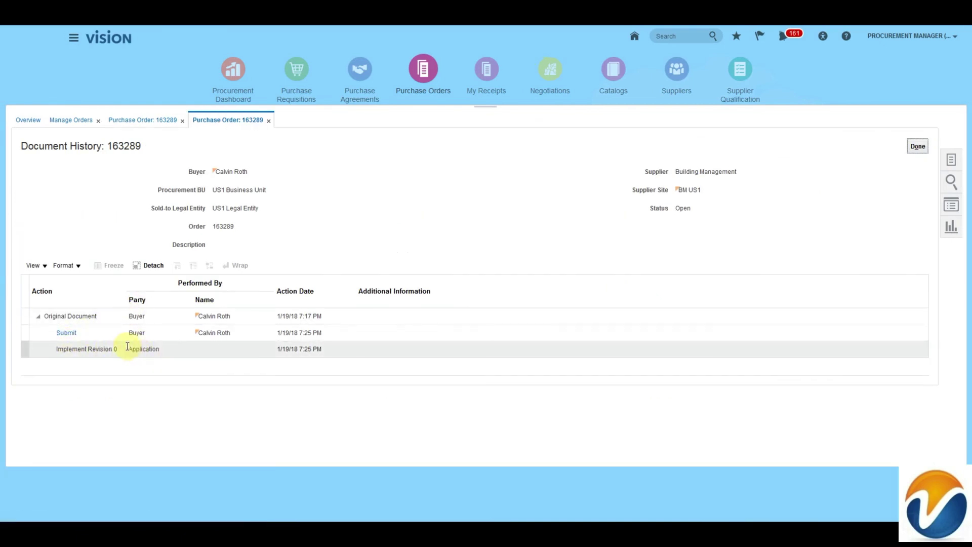
pyautogui.click(82, 336)
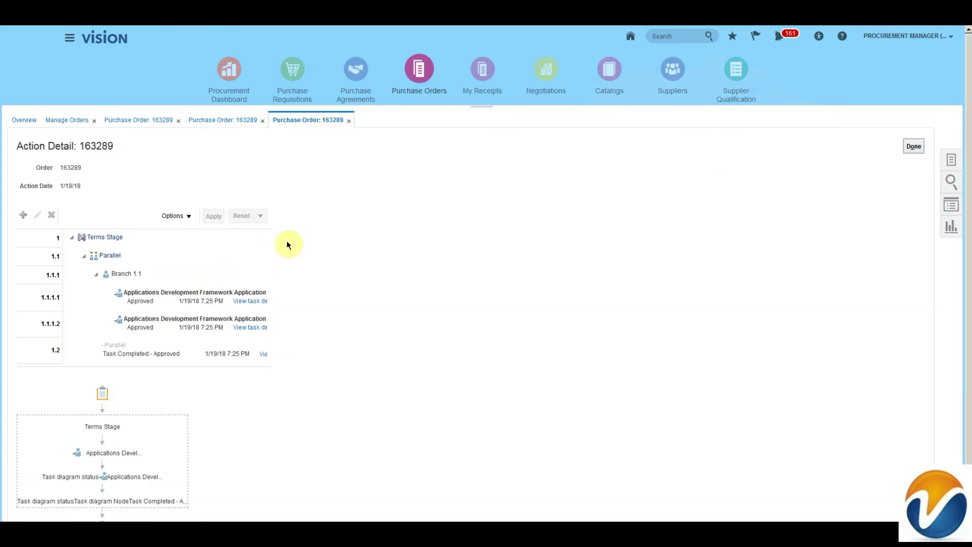
pyautogui.scroll(-1, 261, 329)
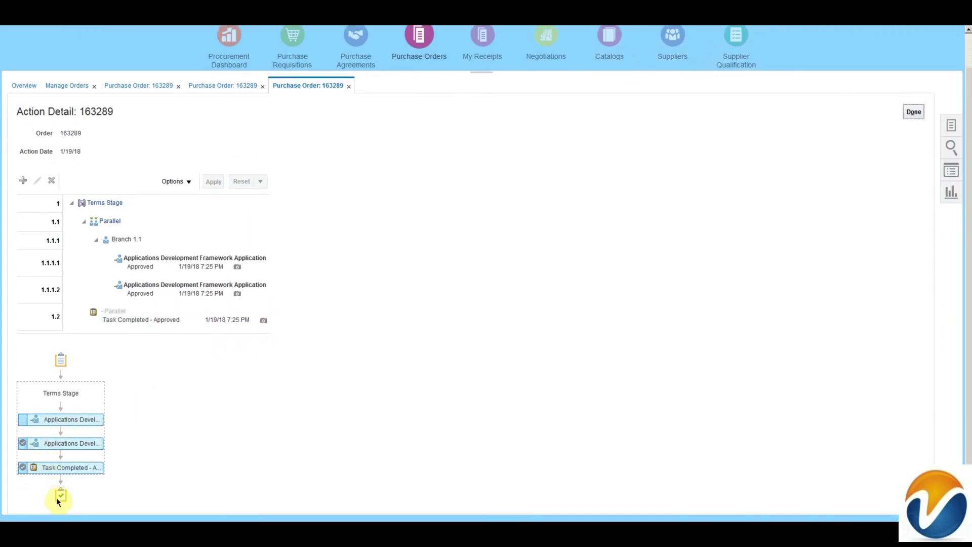
pyautogui.click(237, 268)
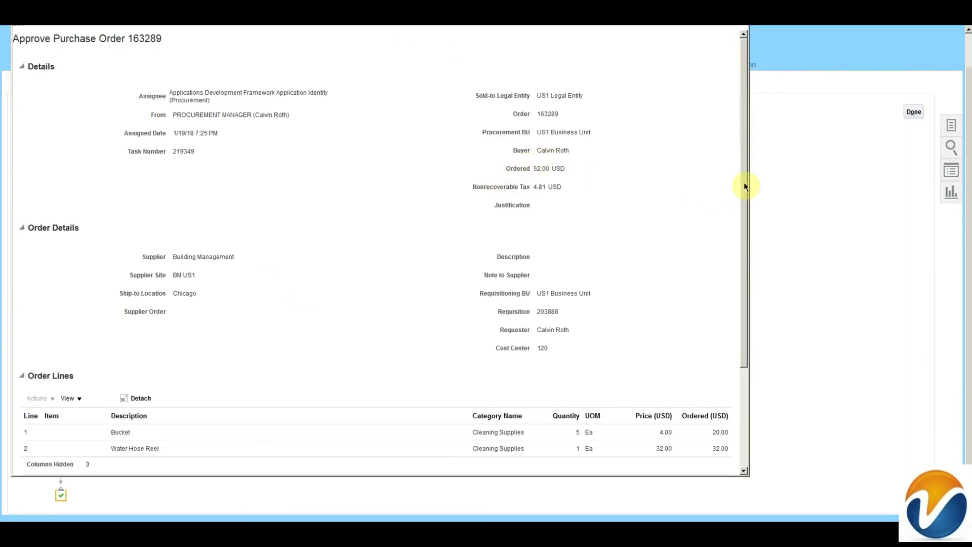
# Step: Review the approval details, then close them and the approval action detail view
pyautogui.moveTo(744, 186); pyautogui.dragTo(743, 288)
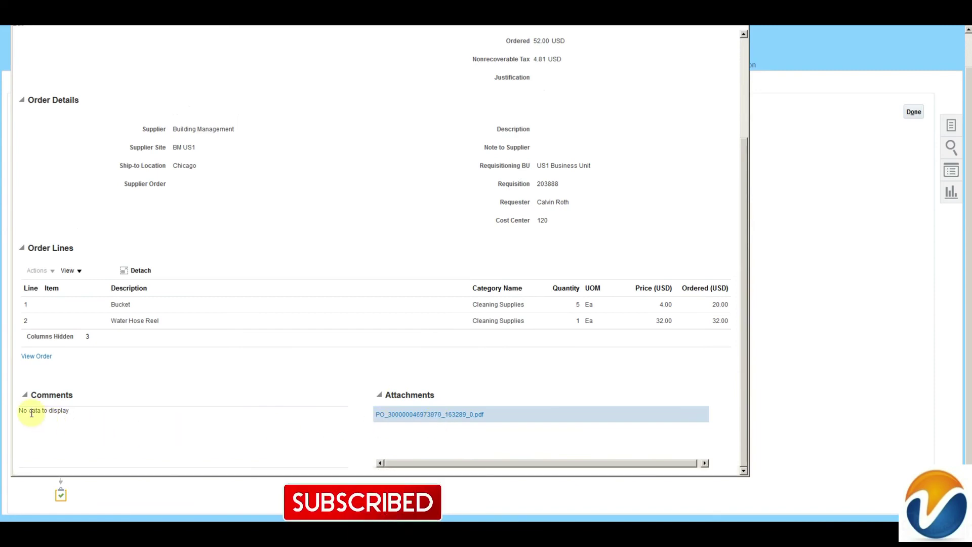
pyautogui.moveTo(25, 410); pyautogui.dragTo(77, 410)
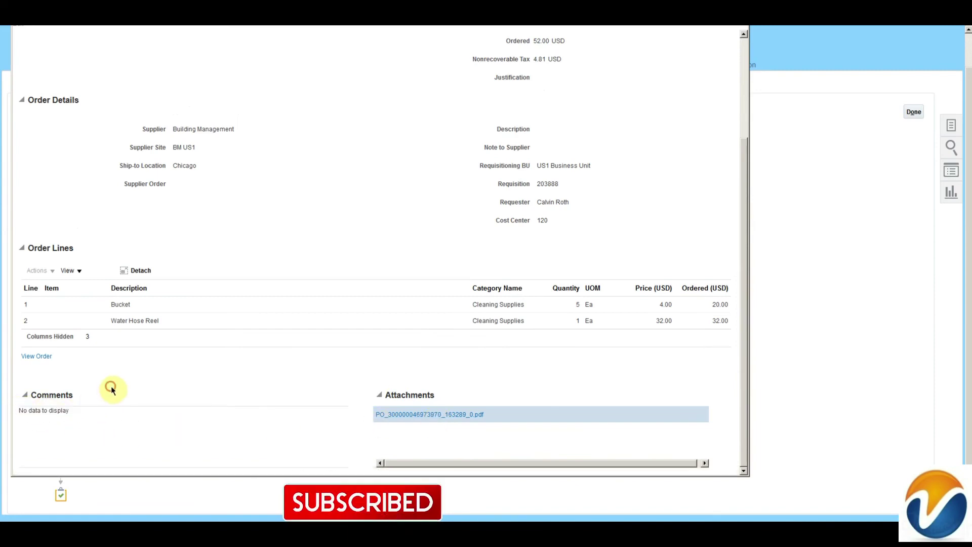
pyautogui.moveTo(743, 271); pyautogui.dragTo(740, 147)
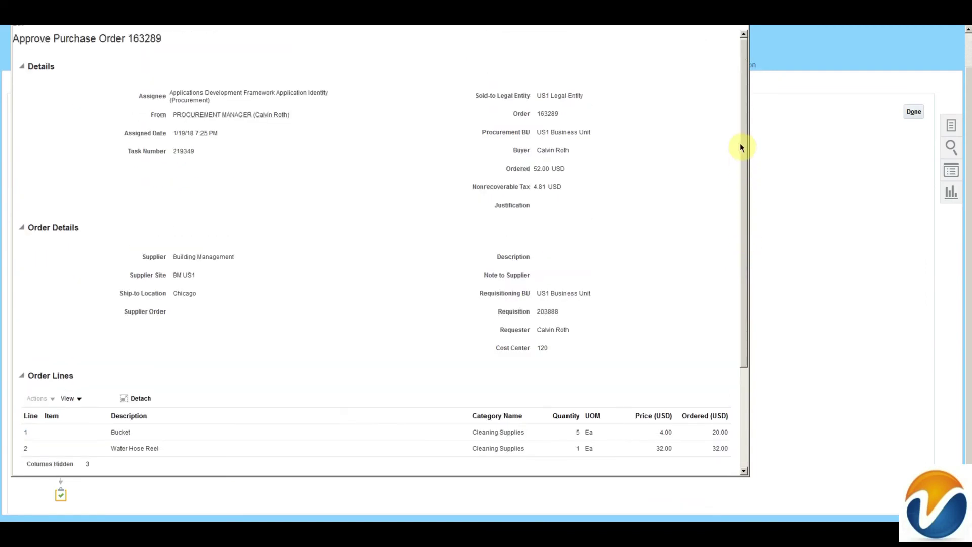
pyautogui.click(736, 30)
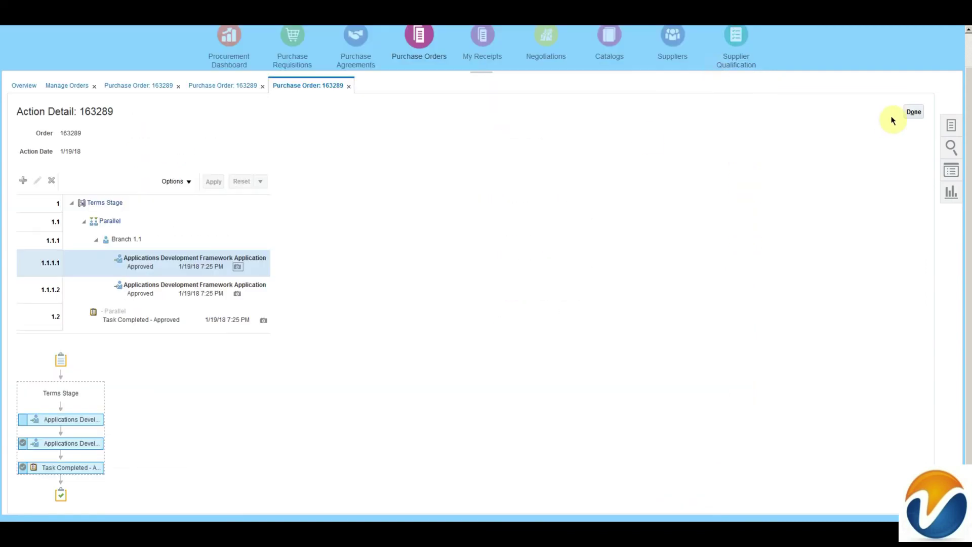
pyautogui.click(914, 112)
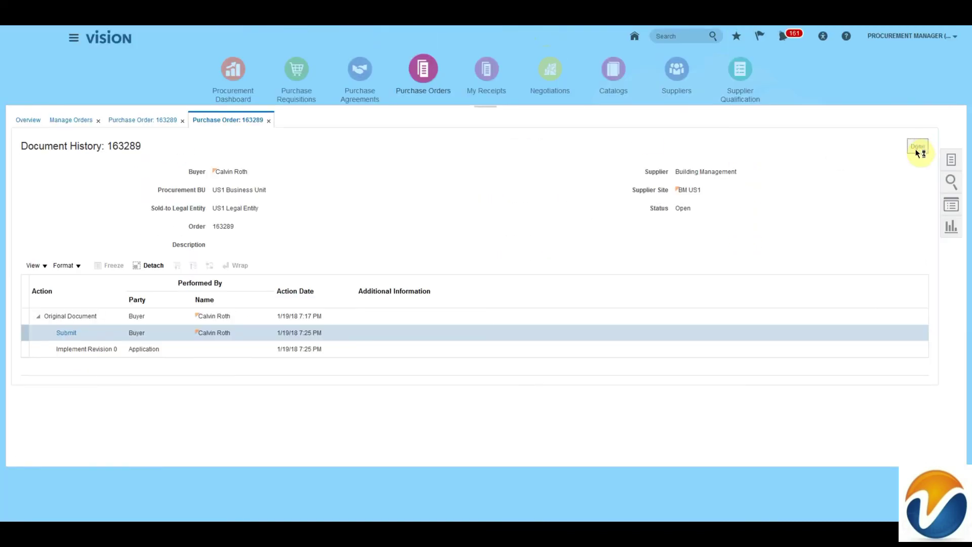
# Step: Create a change order on purchase order 163289 with the description 'Admin Change'
pyautogui.click(918, 147)
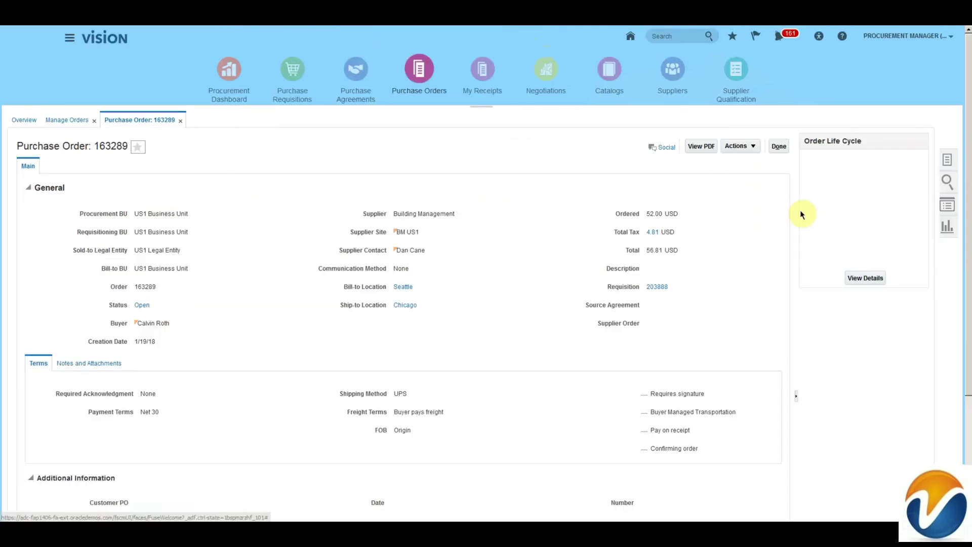
pyautogui.click(744, 146)
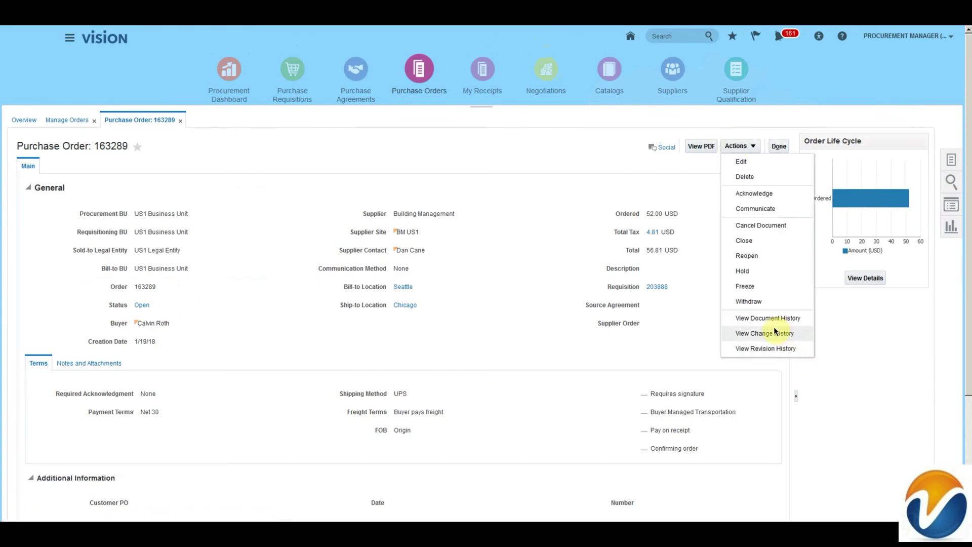
pyautogui.click(742, 162)
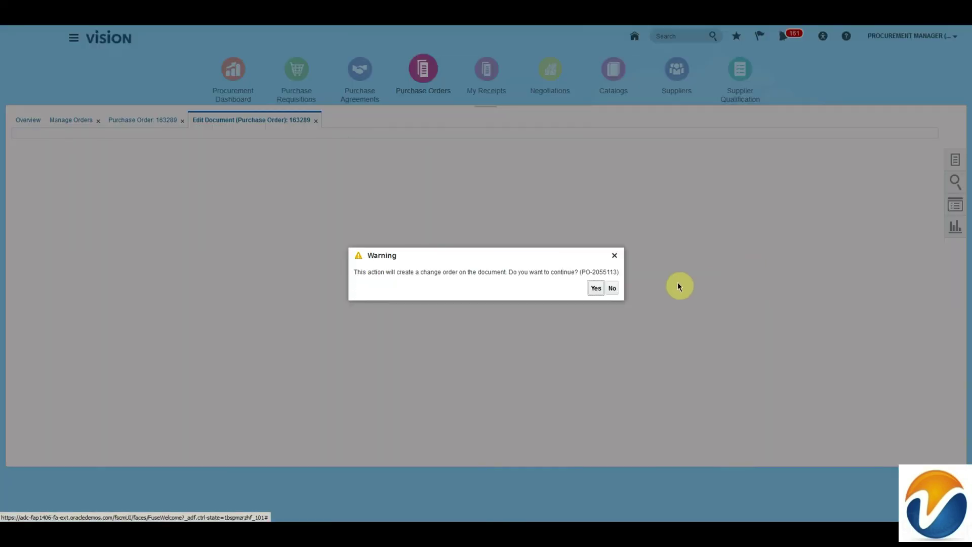
pyautogui.press('Return')
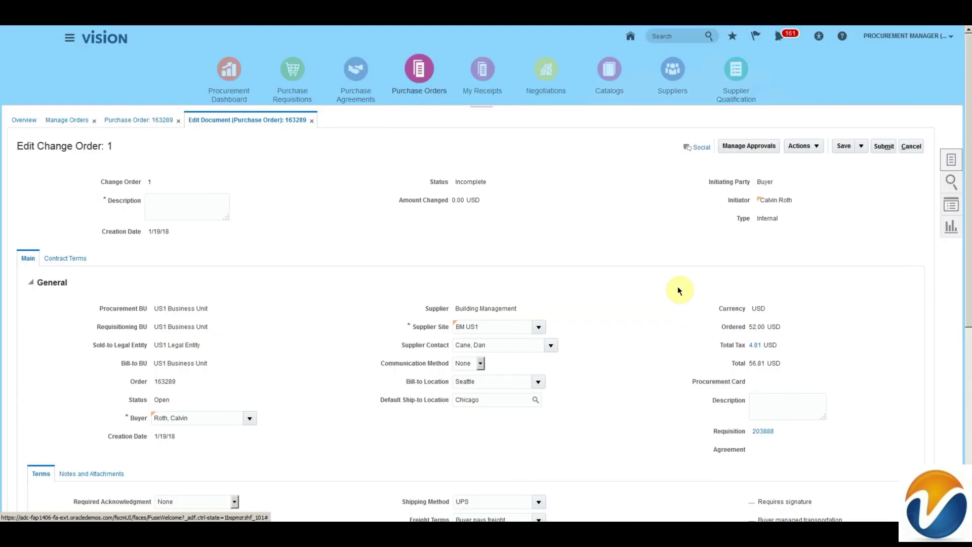
pyautogui.click(191, 207)
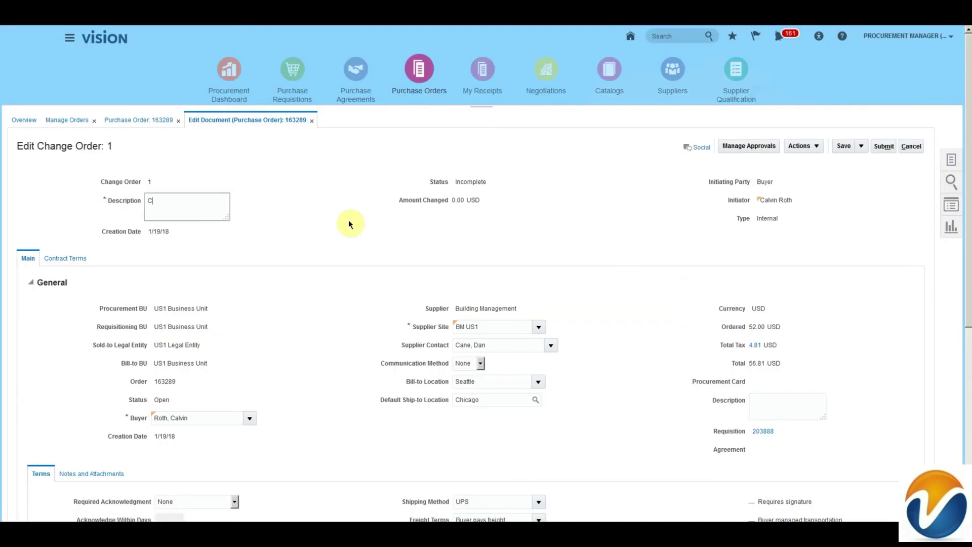
pyautogui.write('Change')
pyautogui.press('Home')
pyautogui.write('Admin')
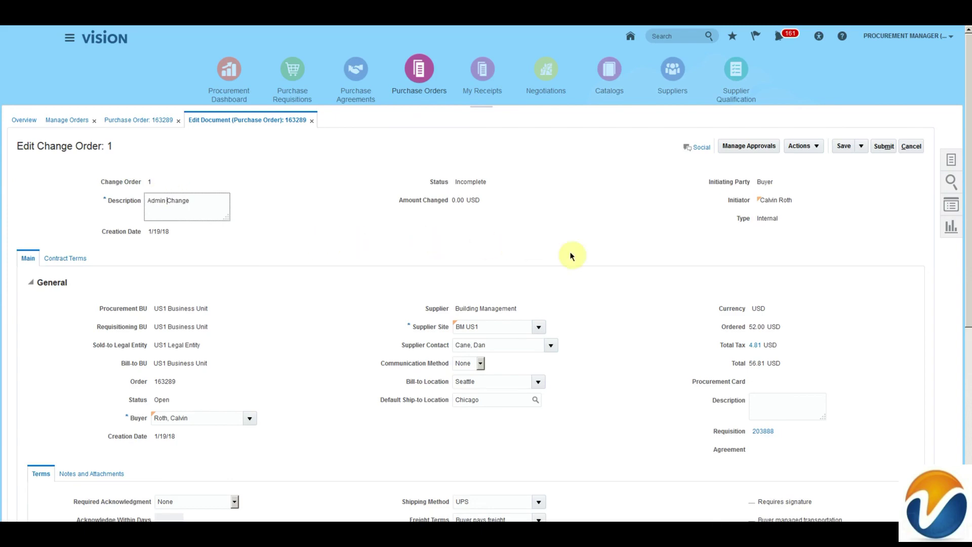
# Step: Raise the Bucket line price from 4.00 to 6.00 (+10.00 USD) and submit the change order
pyautogui.scroll(-5, 664, 311)
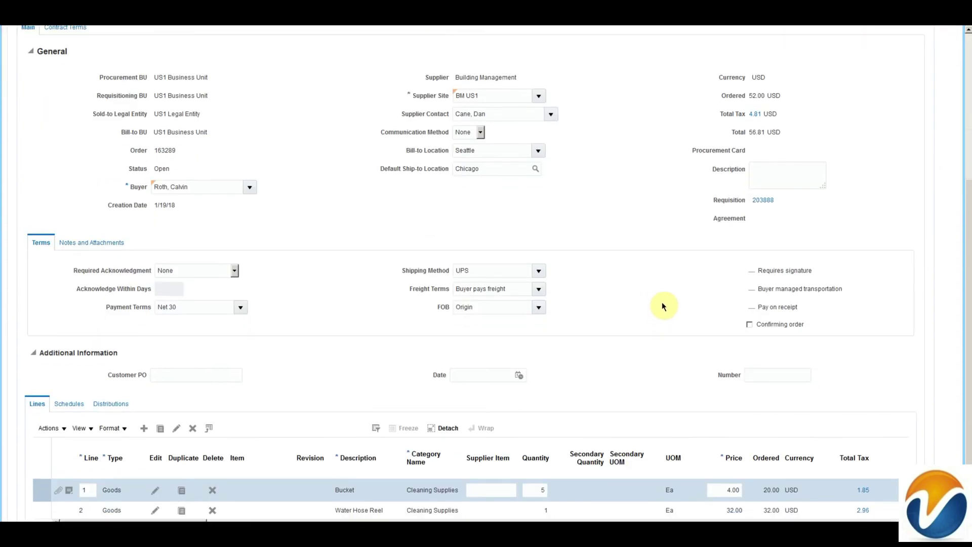
pyautogui.scroll(-2, 661, 298)
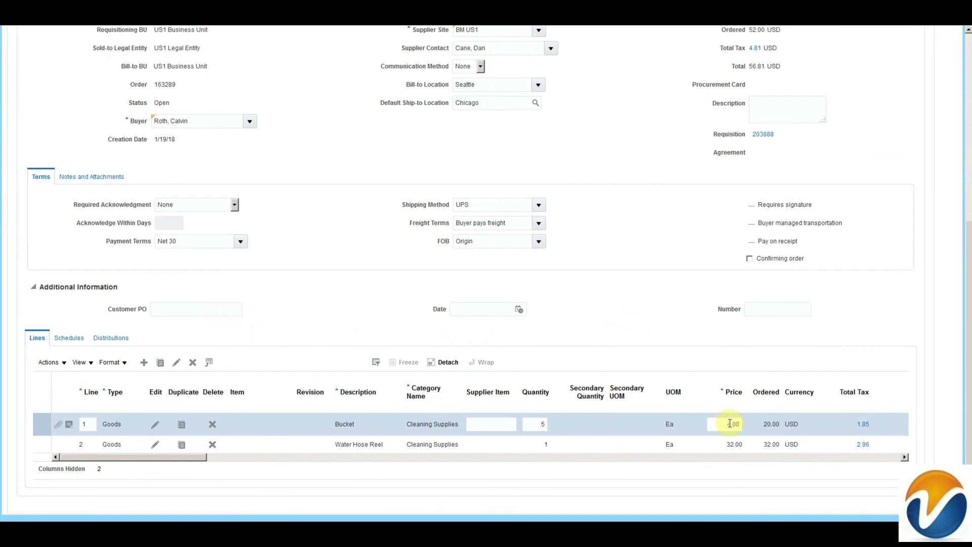
pyautogui.moveTo(730, 423); pyautogui.dragTo(720, 424)
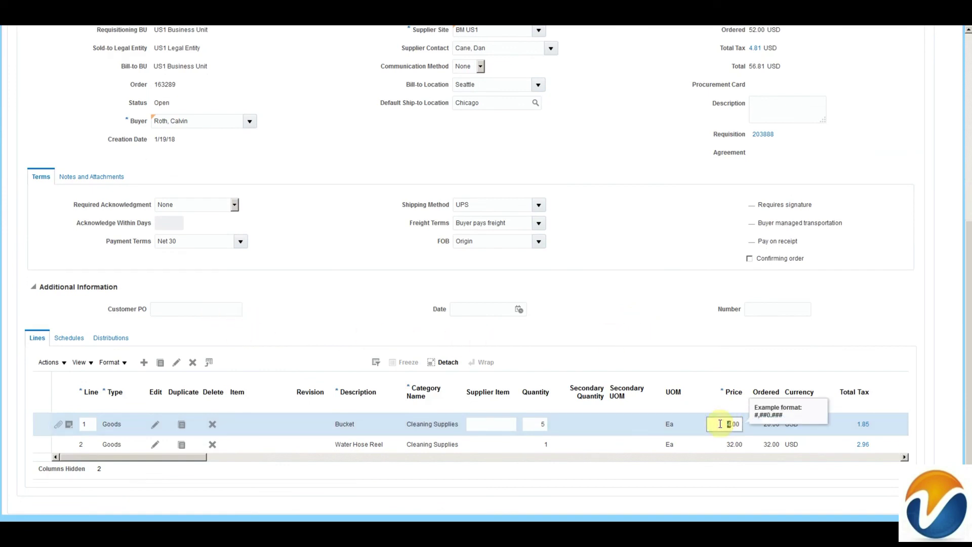
pyautogui.click(869, 336)
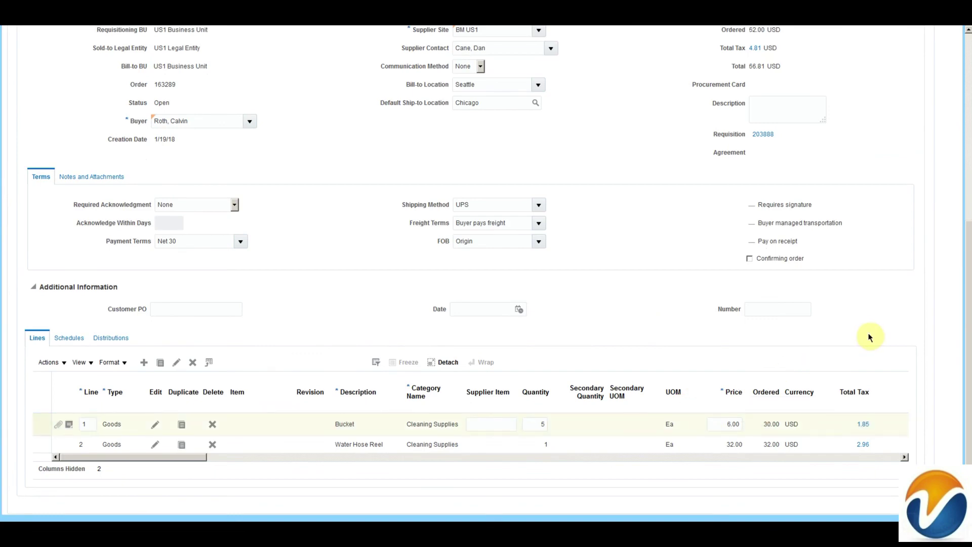
pyautogui.scroll(6, 866, 329)
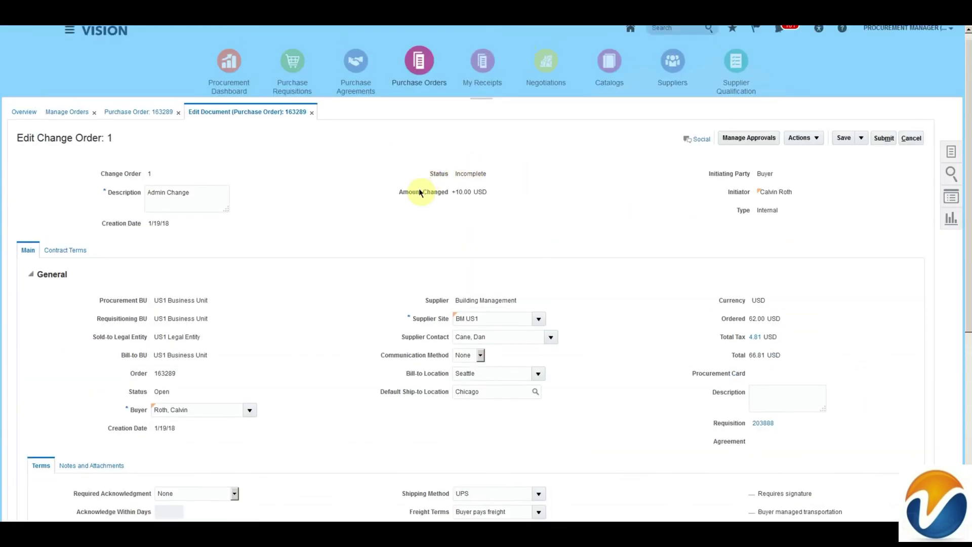
pyautogui.moveTo(401, 193); pyautogui.dragTo(496, 206)
pyautogui.click(501, 205)
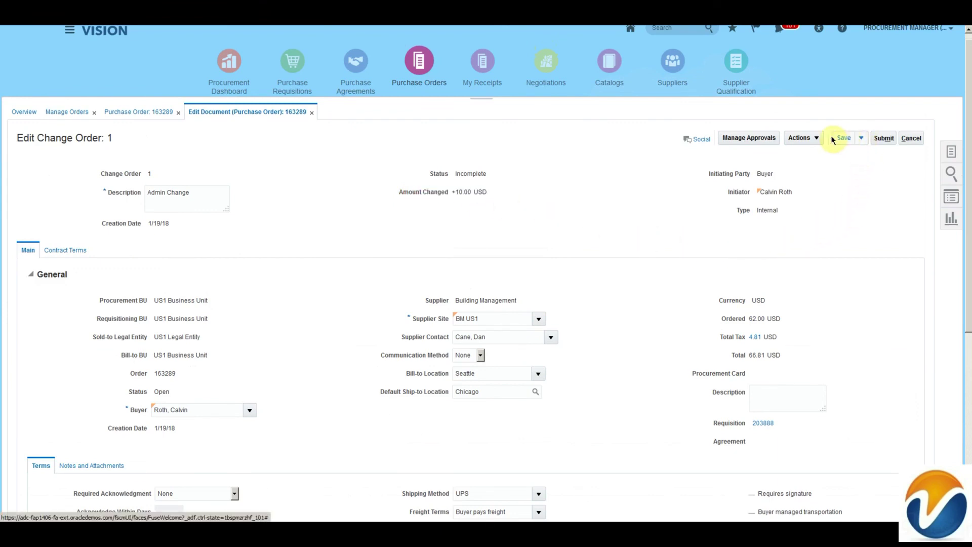
pyautogui.click(807, 136)
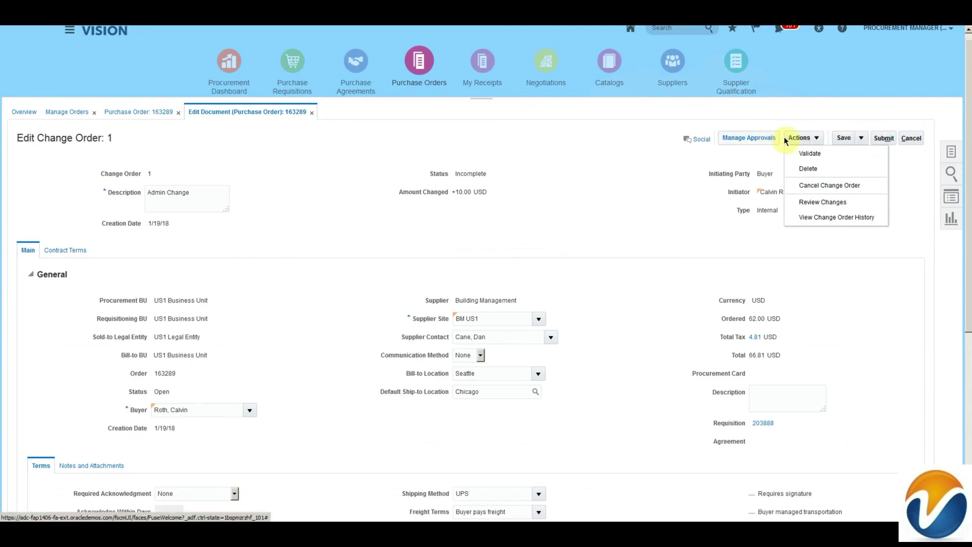
pyautogui.click(885, 139)
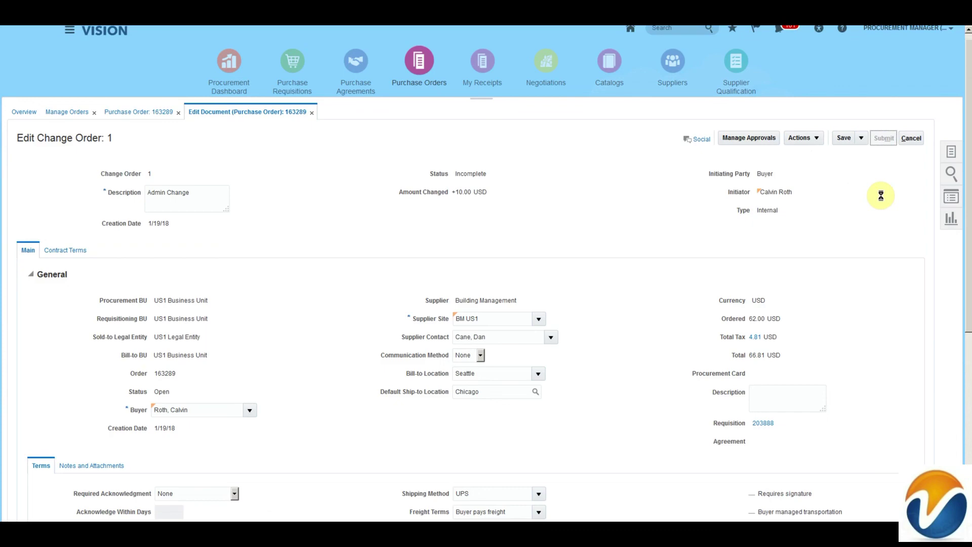
# Step: Acknowledge the submission, refresh the order search results, and reopen purchase order 163289
pyautogui.click(579, 167)
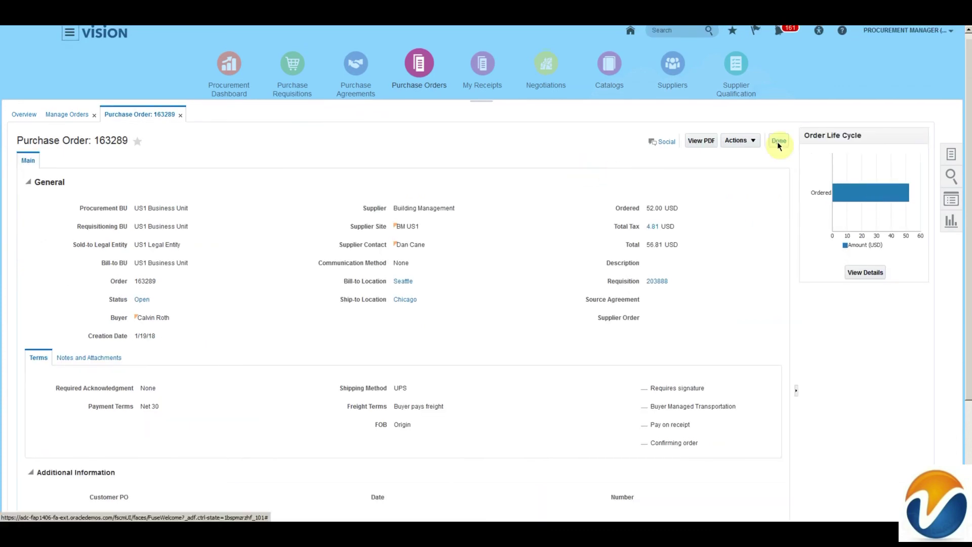
pyautogui.click(779, 141)
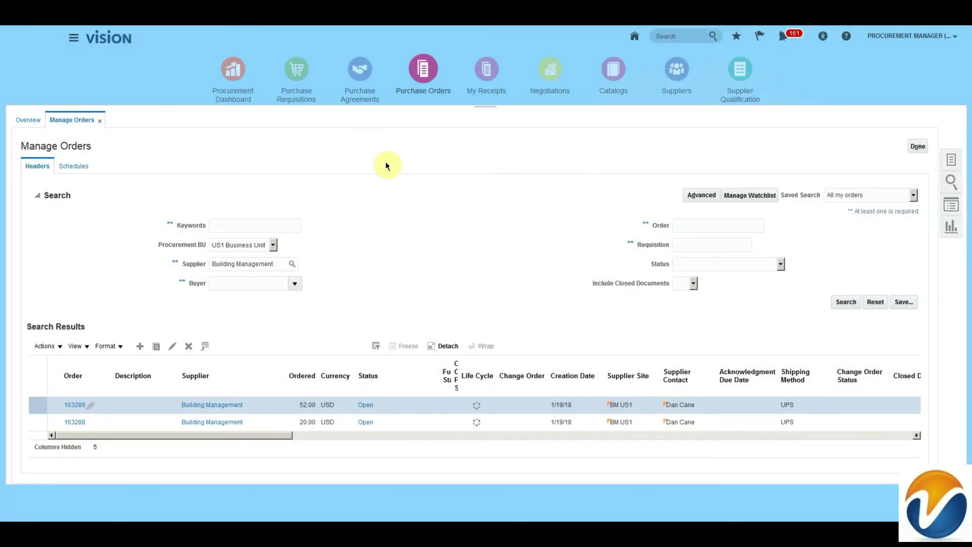
pyautogui.click(845, 302)
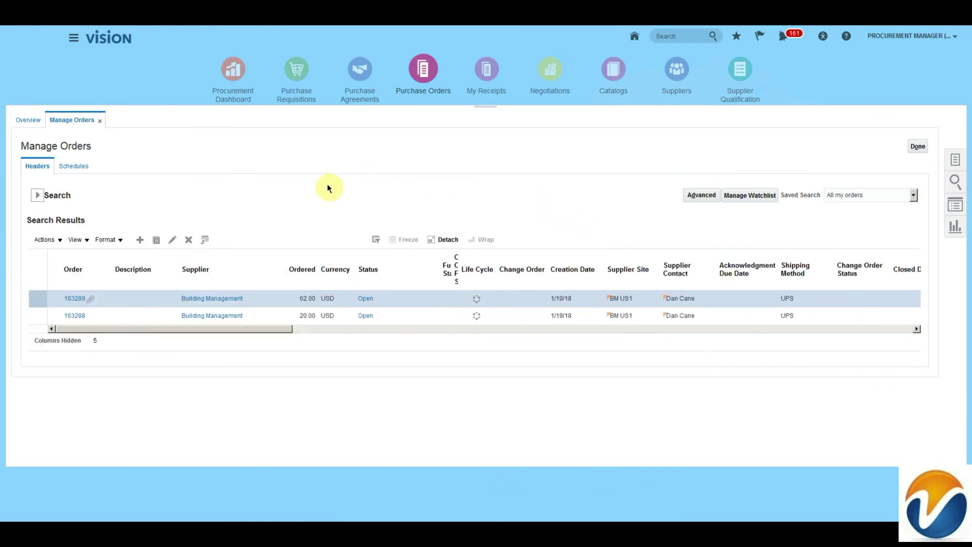
pyautogui.moveTo(193, 330); pyautogui.dragTo(517, 329)
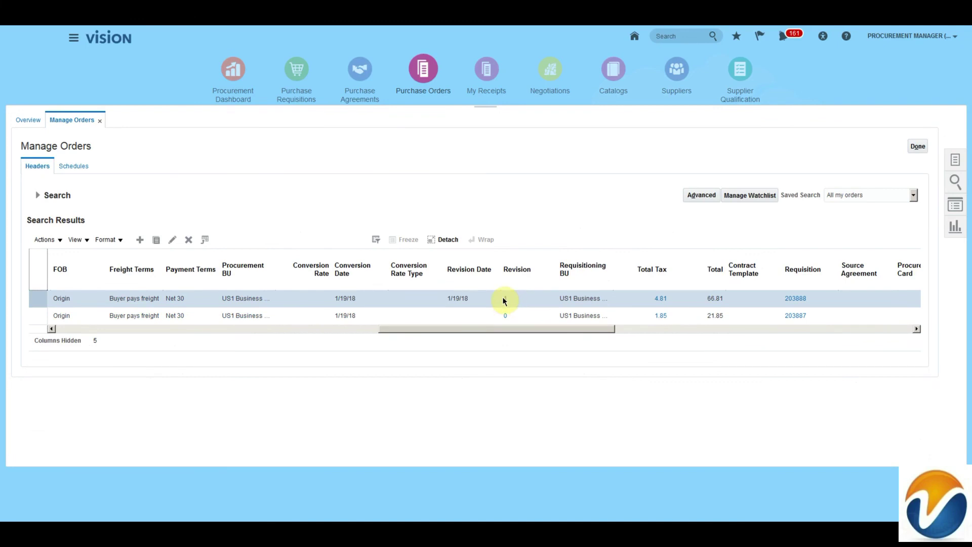
pyautogui.moveTo(497, 329); pyautogui.dragTo(174, 330)
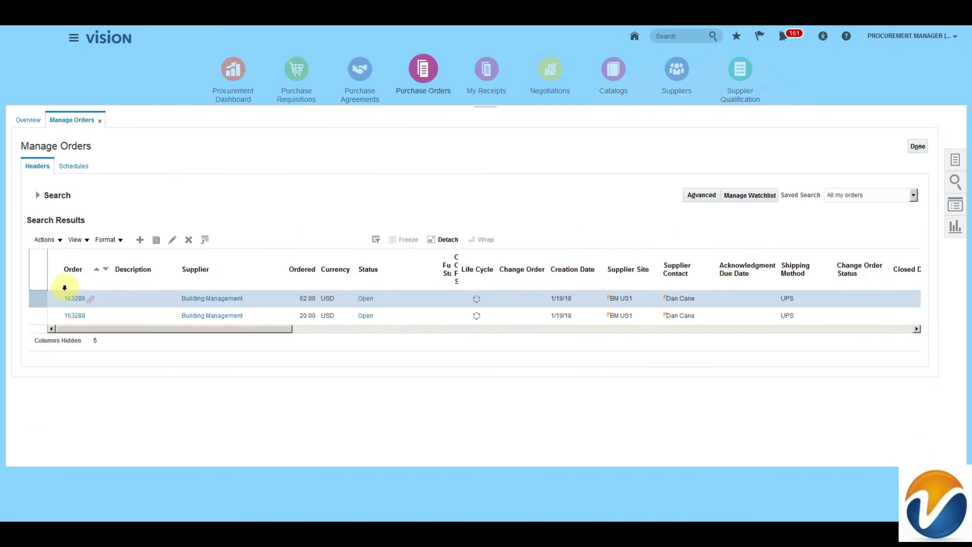
pyautogui.click(77, 299)
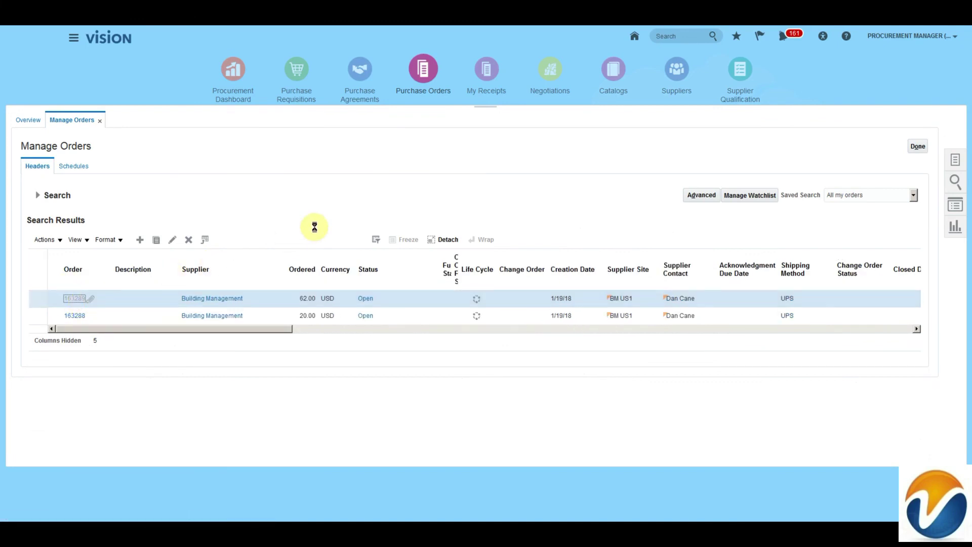
# Step: Review change order 1 'Admin Change' (Processed, +10.00 USD) in the change history
pyautogui.click(739, 147)
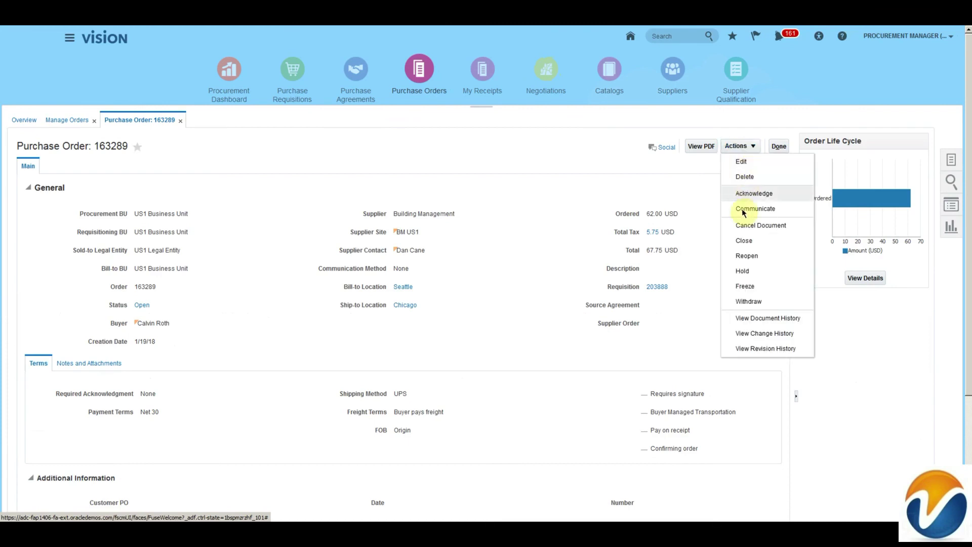
pyautogui.click(753, 332)
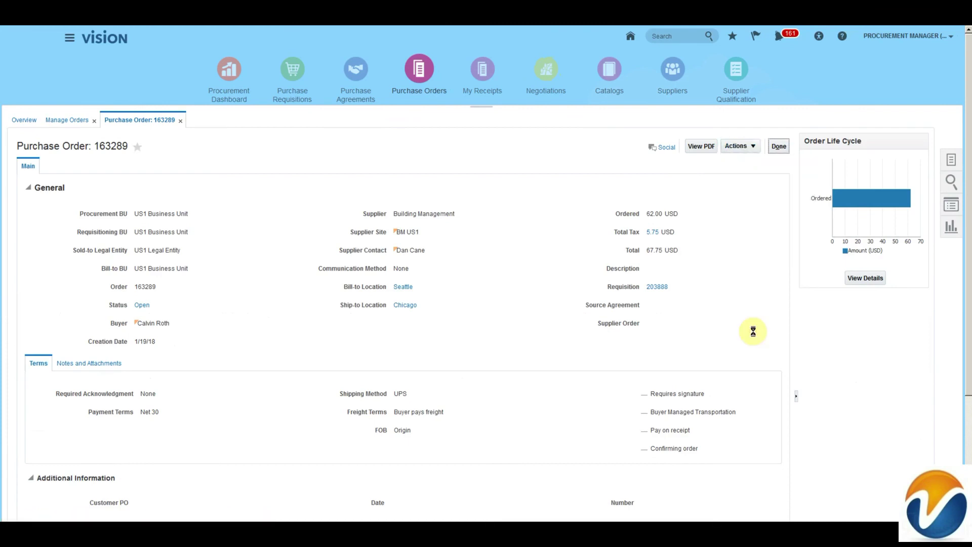
pyautogui.click(100, 223)
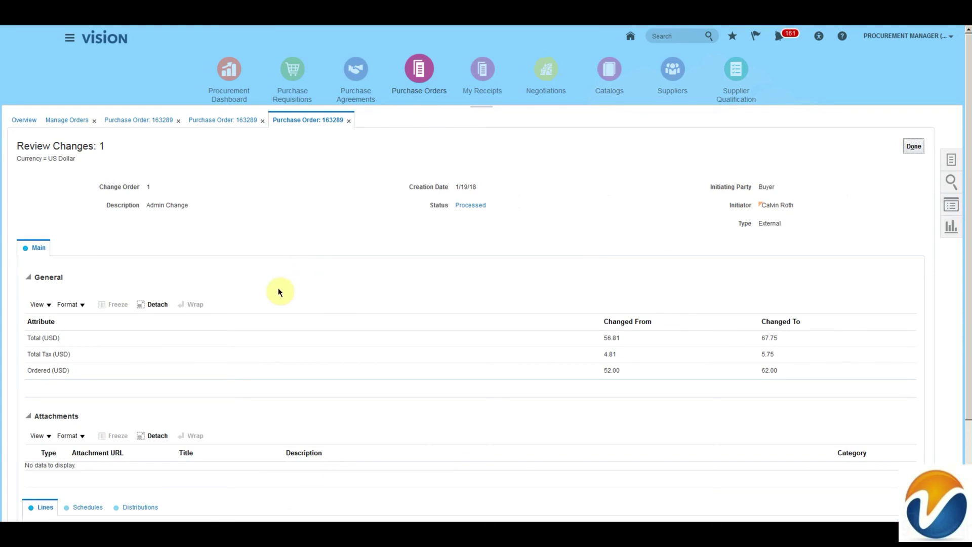
pyautogui.scroll(-3, 252, 286)
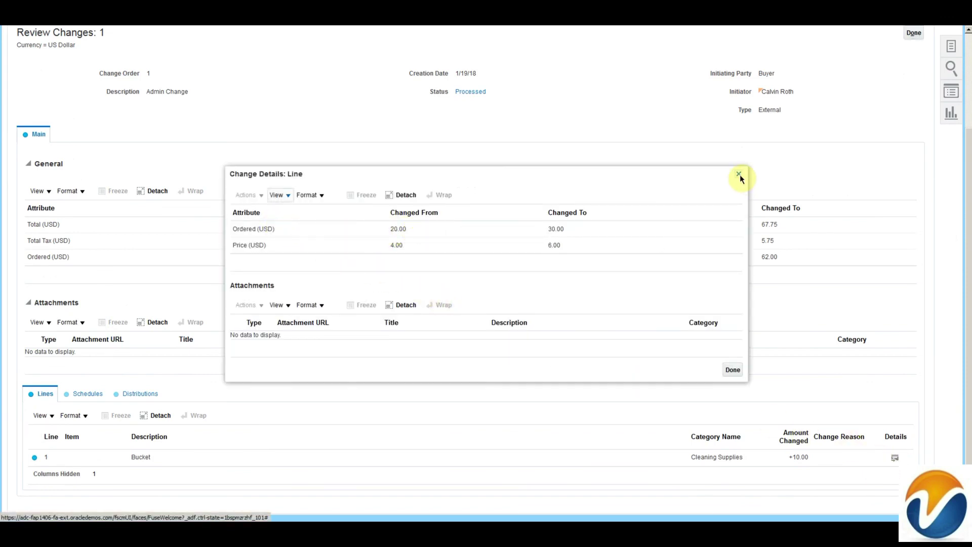
pyautogui.click(740, 175)
pyautogui.click(913, 32)
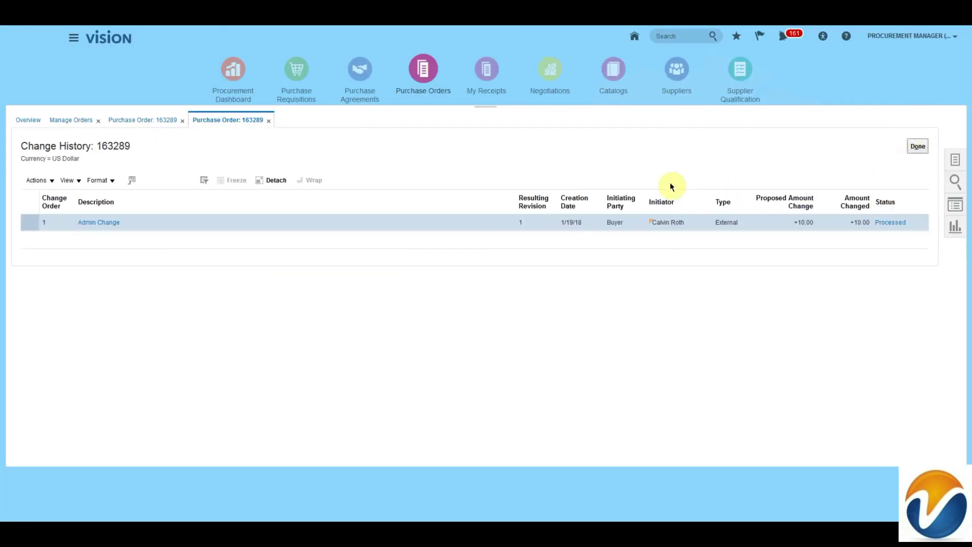
pyautogui.click(887, 224)
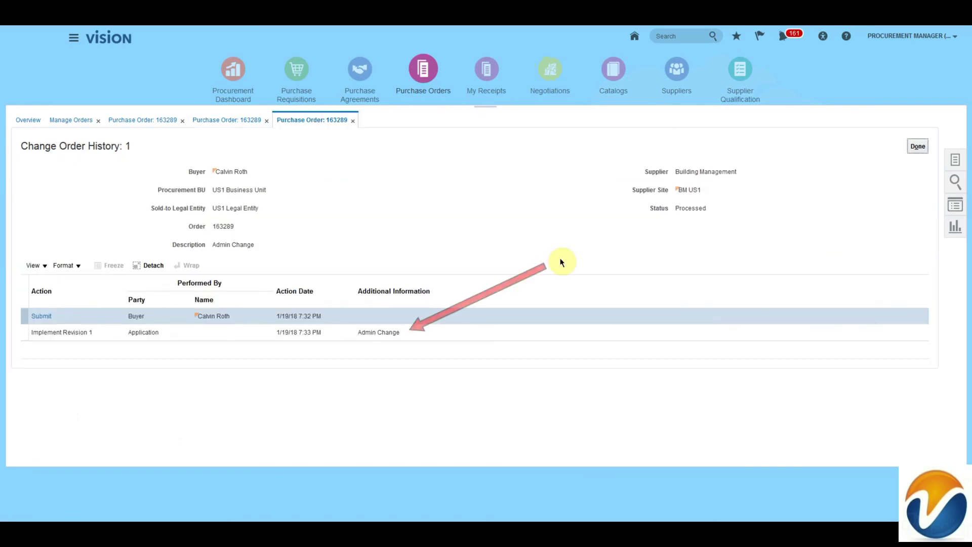
pyautogui.click(918, 147)
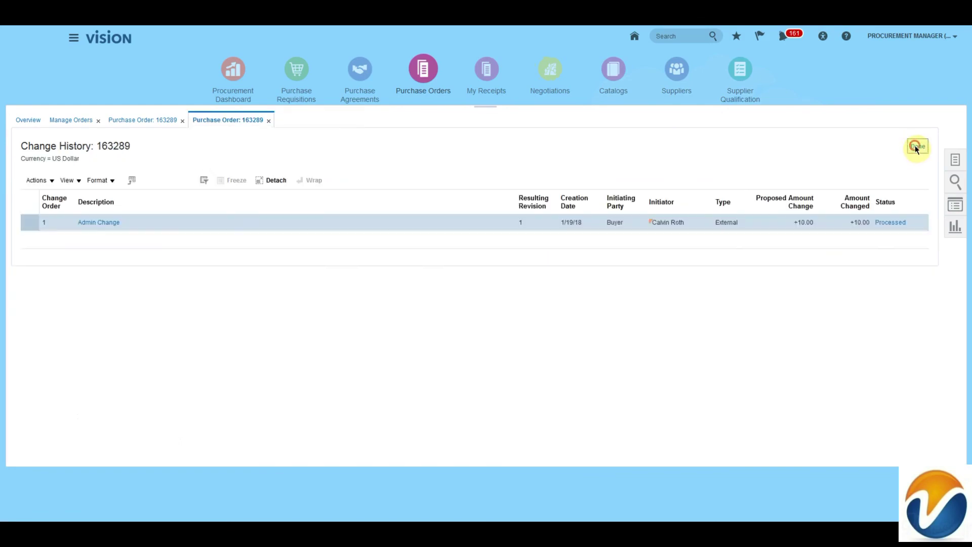